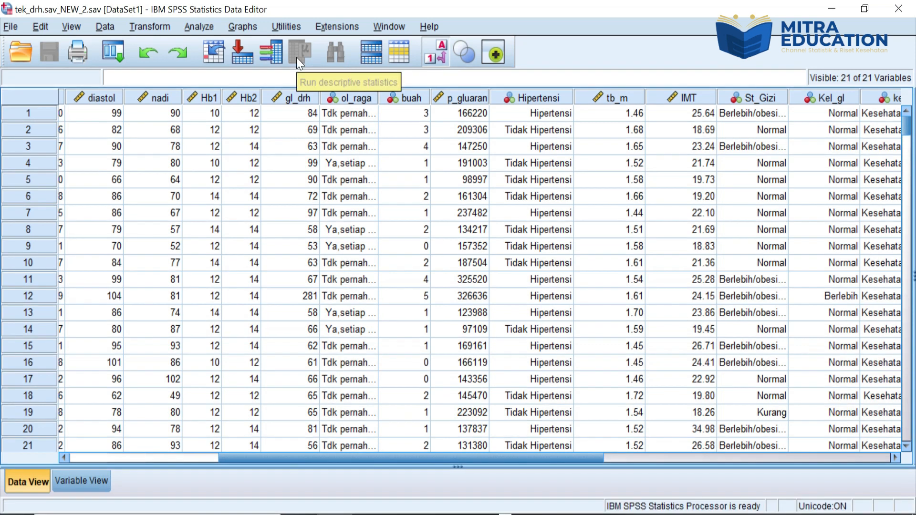
# Step: Set up a Crosstabs analysis with Jenis kelamin [Jen_kel] as the row variable and Hipertensi as the column variable
pyautogui.click(196, 29)
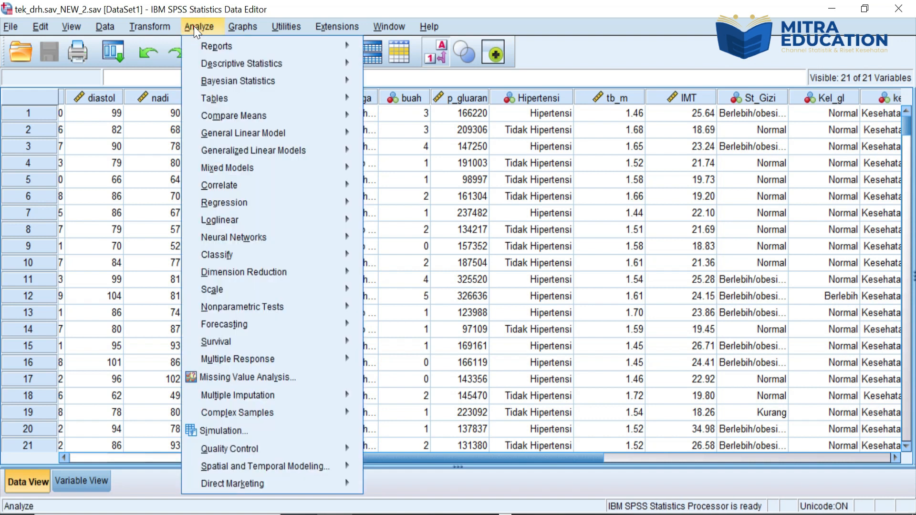
pyautogui.moveTo(208, 61)
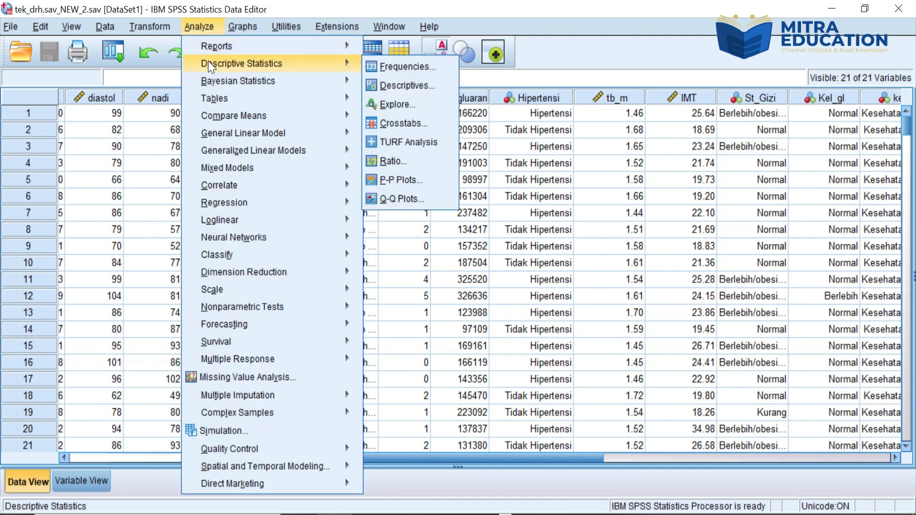
pyautogui.click(392, 122)
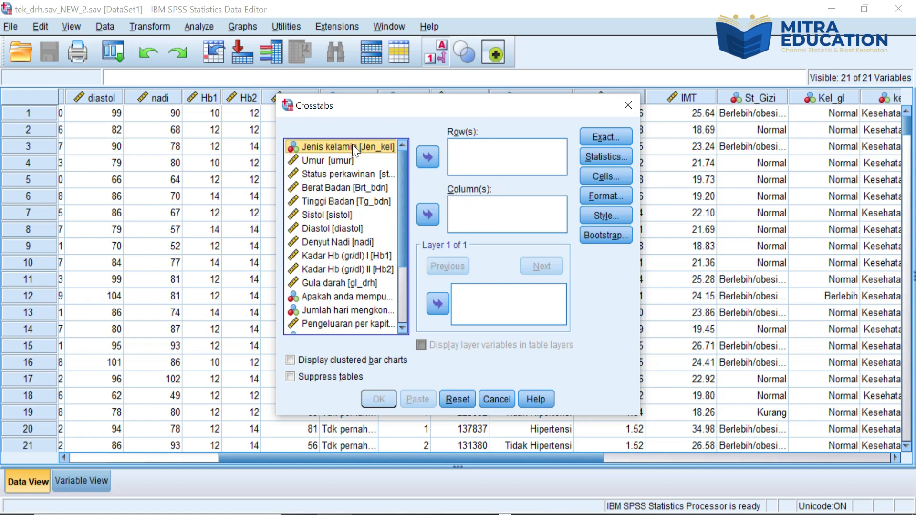
pyautogui.click(428, 156)
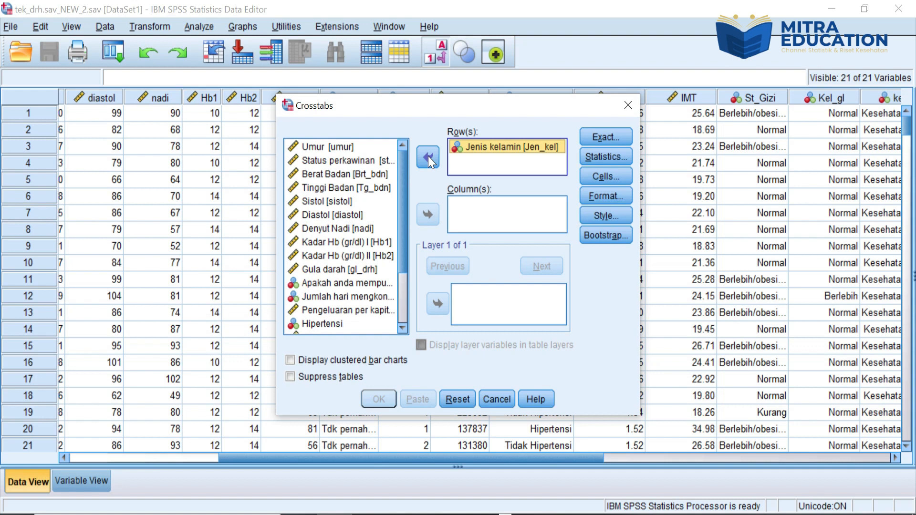
pyautogui.click(323, 324)
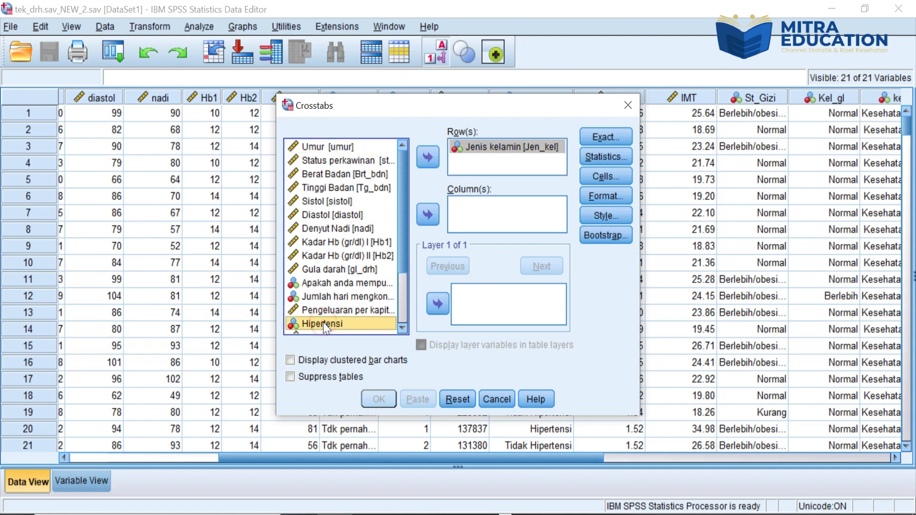
pyautogui.click(429, 215)
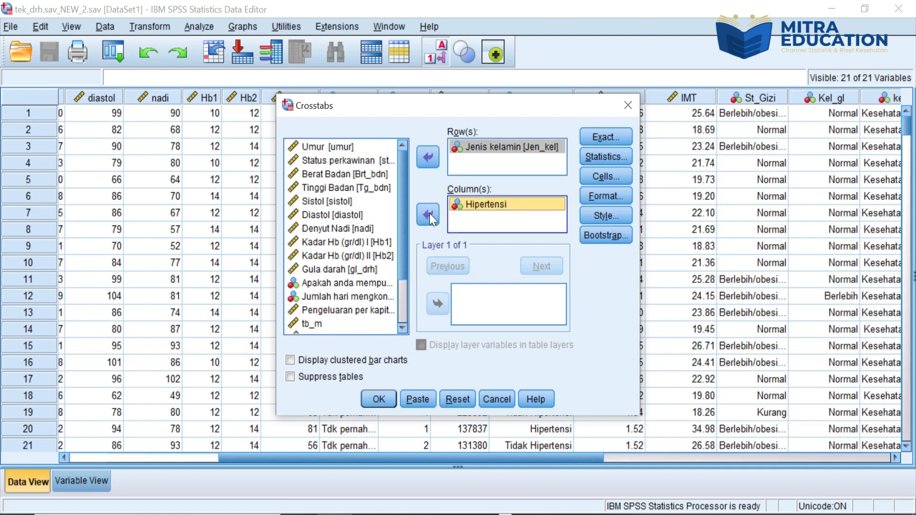
# Step: Enable the Chi-square and Risk statistics for the crosstab
pyautogui.click(603, 160)
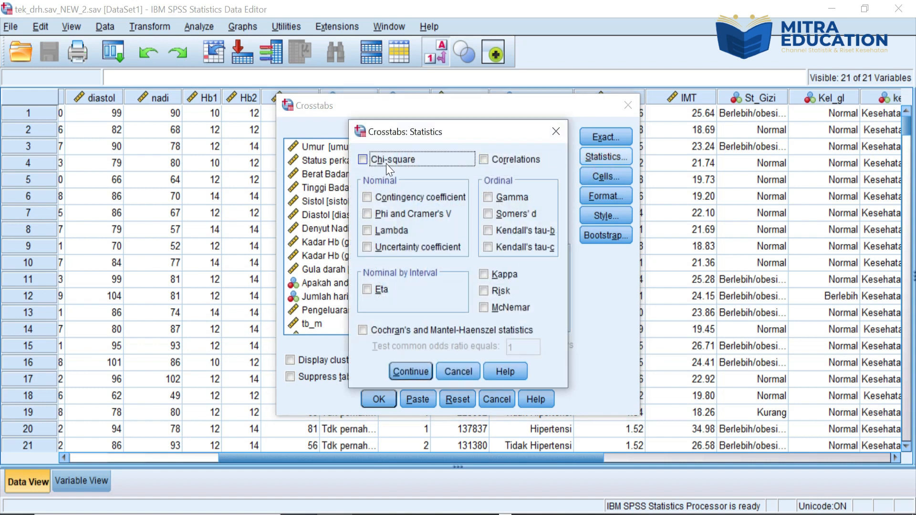
pyautogui.click(498, 291)
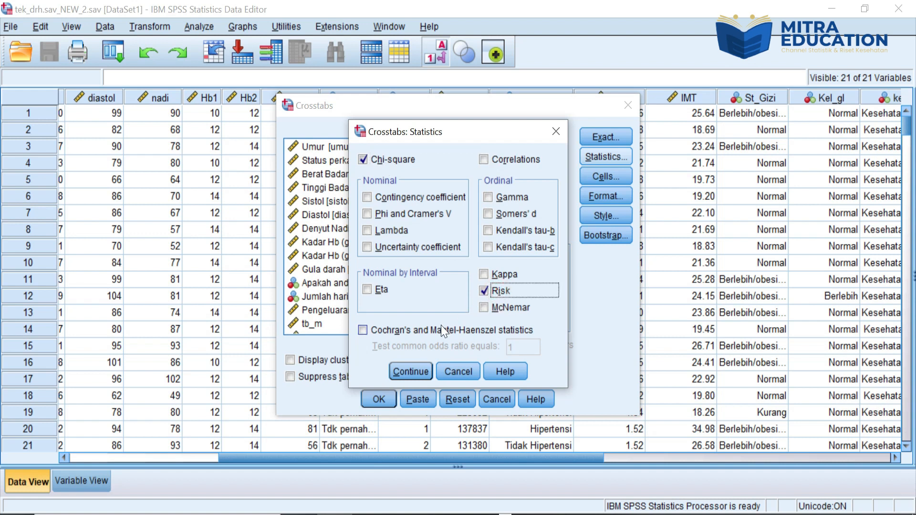
pyautogui.click(412, 372)
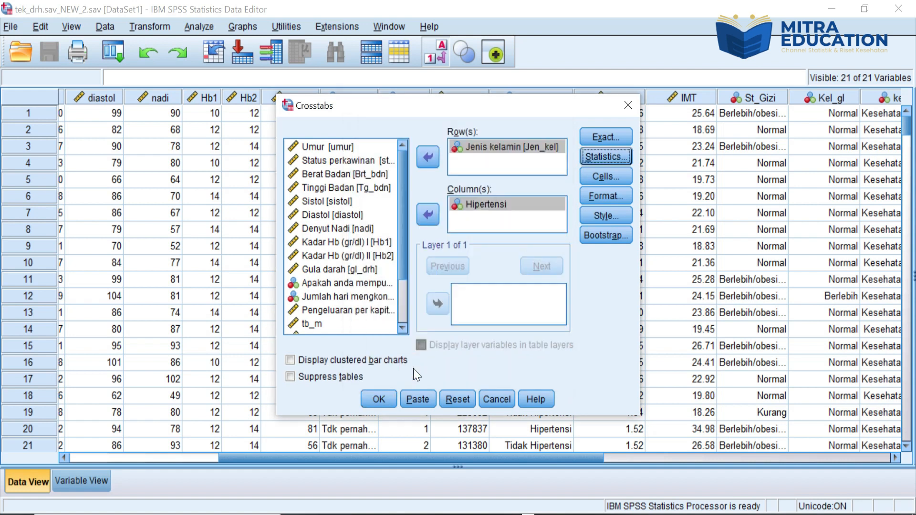
# Step: Add row percentages to the crosstab's cell display and run the analysis
pyautogui.click(610, 182)
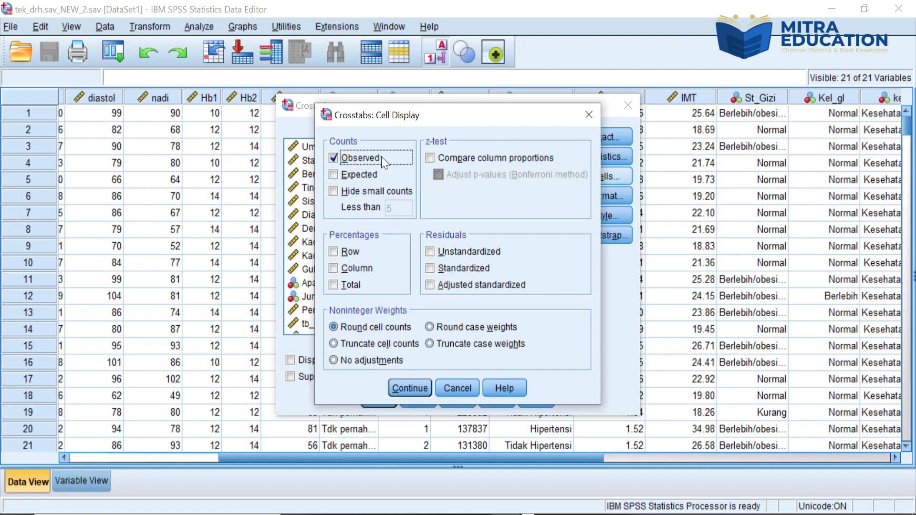
pyautogui.click(343, 253)
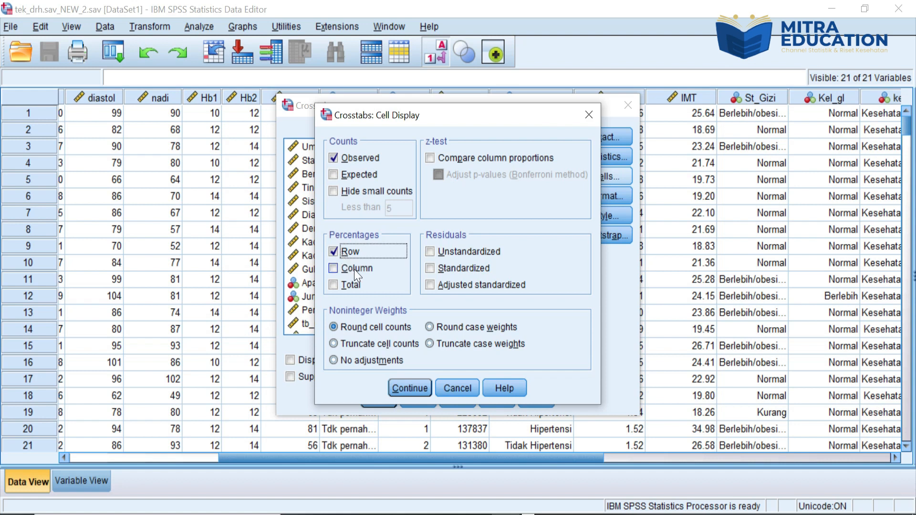
pyautogui.click(414, 389)
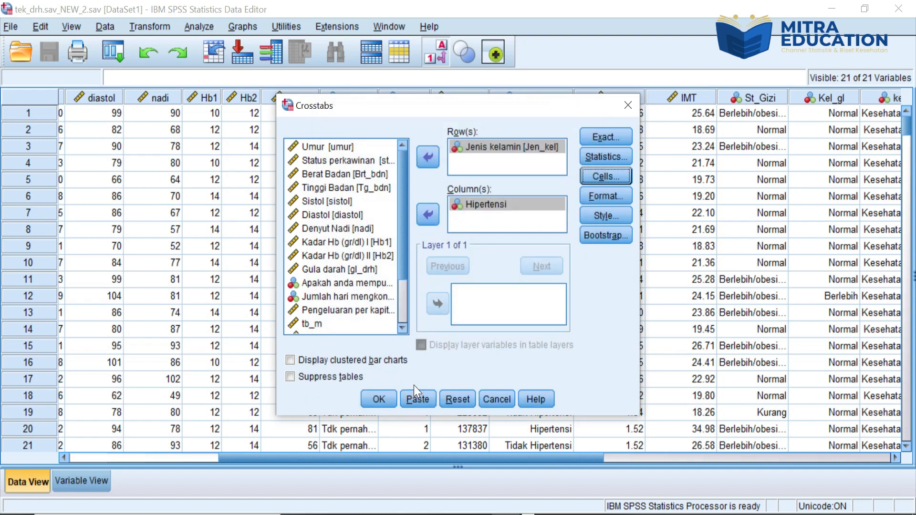
pyautogui.click(373, 400)
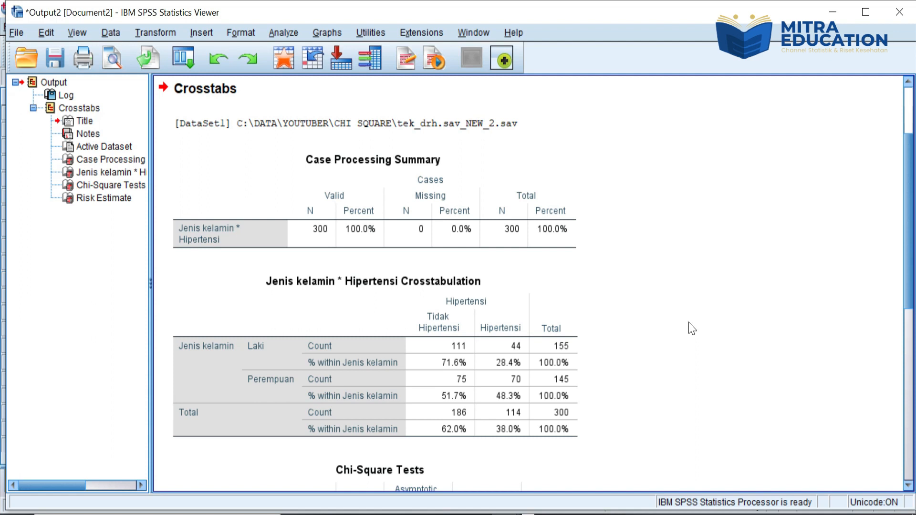
# Step: Examine the case summary, Jenis kelamin by Hipertensi crosstabulation, Chi-Square Tests and Risk Estimate tables in the output
pyautogui.click(477, 224)
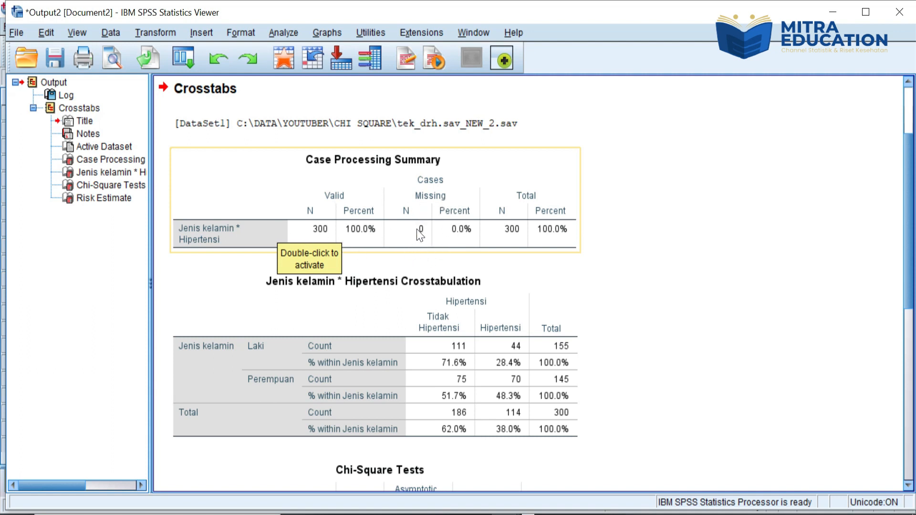
pyautogui.click(642, 259)
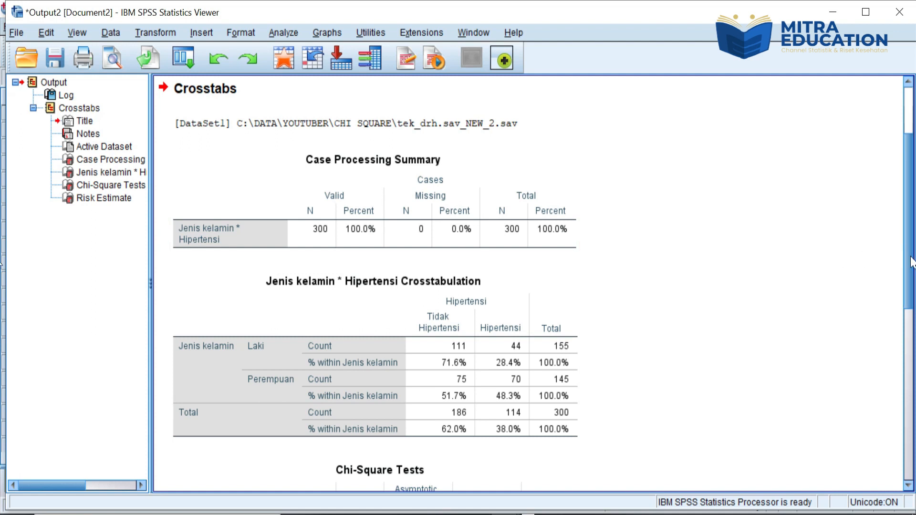
pyautogui.scroll(-3, 911, 262)
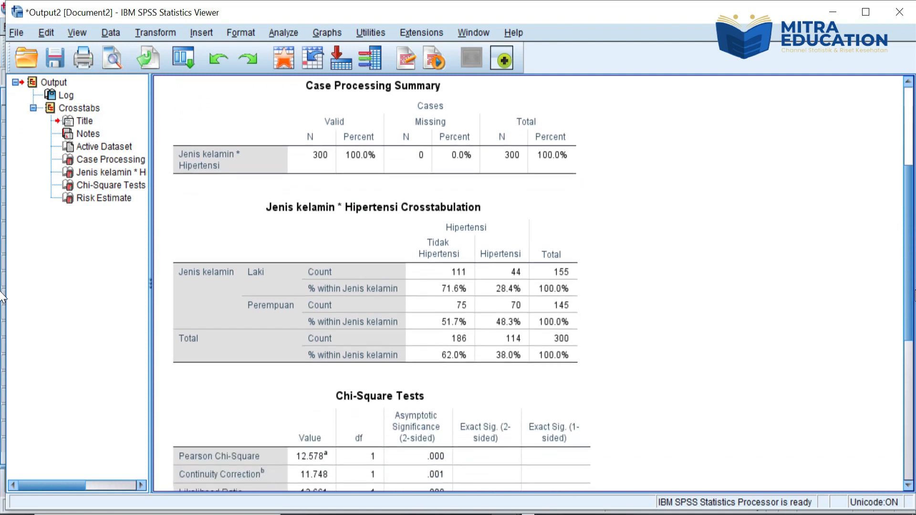
pyautogui.scroll(-1, 2, 296)
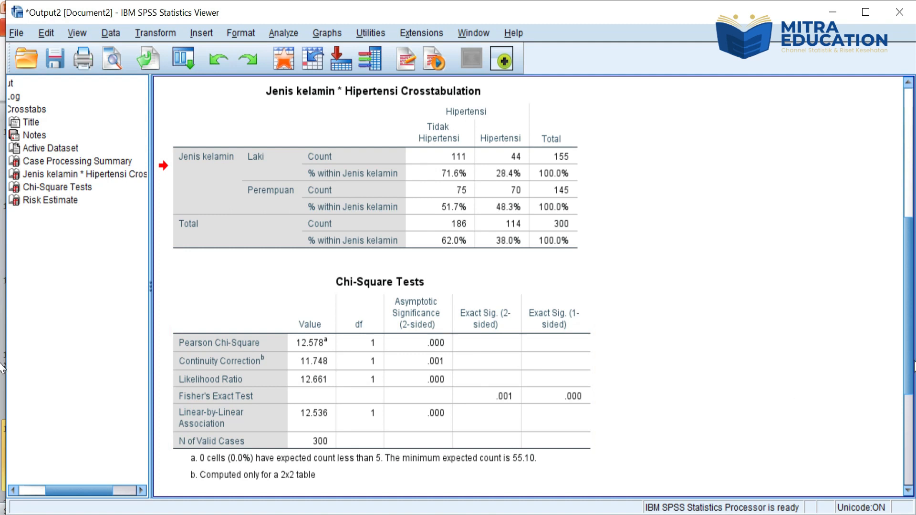
pyautogui.moveTo(912, 387); pyautogui.dragTo(912, 478)
pyautogui.click(263, 351)
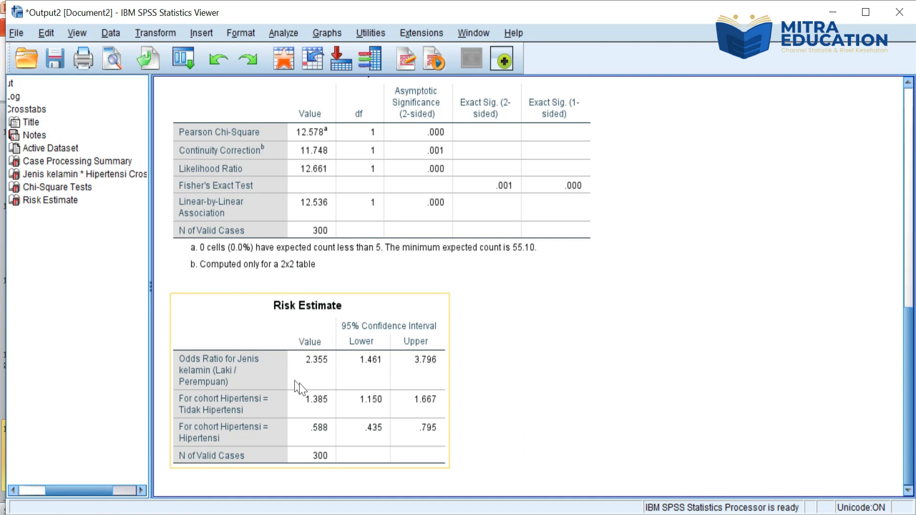
pyautogui.click(575, 157)
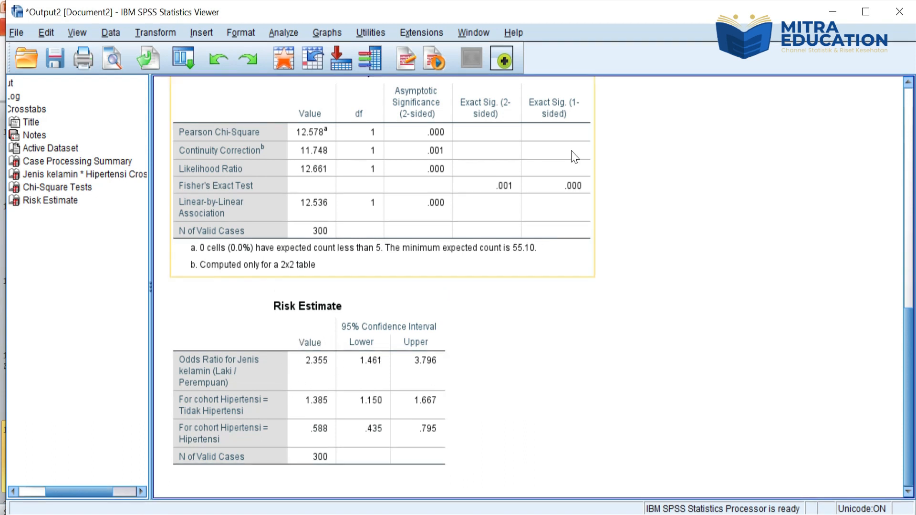
pyautogui.click(322, 347)
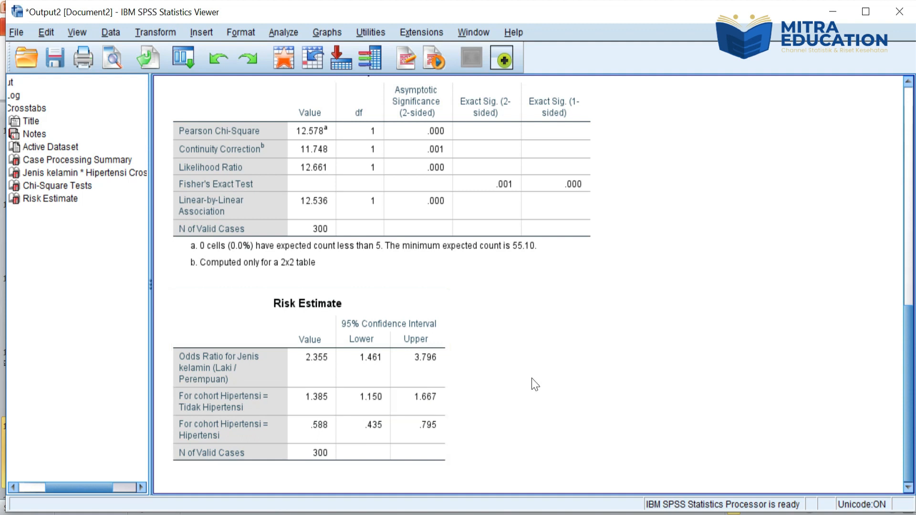
# Step: Return to the dataset and replace Jenis kelamin with Status Gizi Responden as the Crosstabs row variable, keeping Hipertensi as the column
pyautogui.click(587, 143)
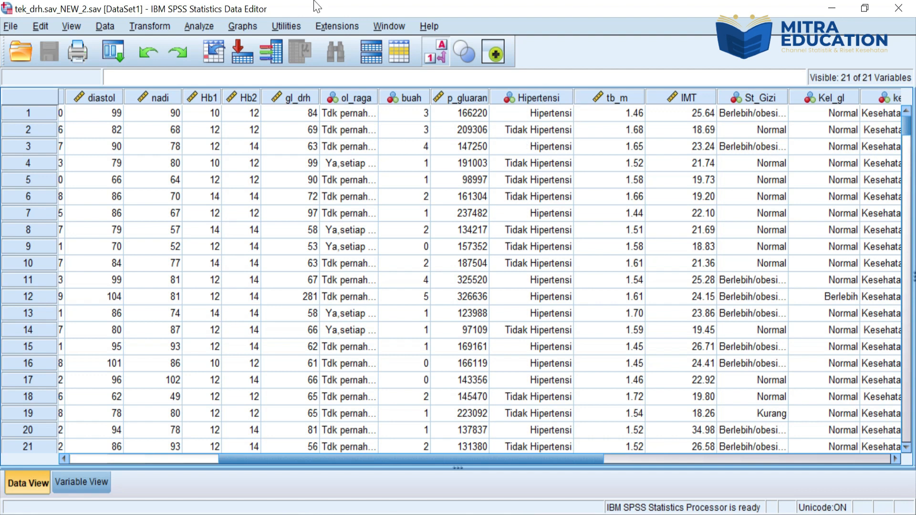
pyautogui.click(198, 30)
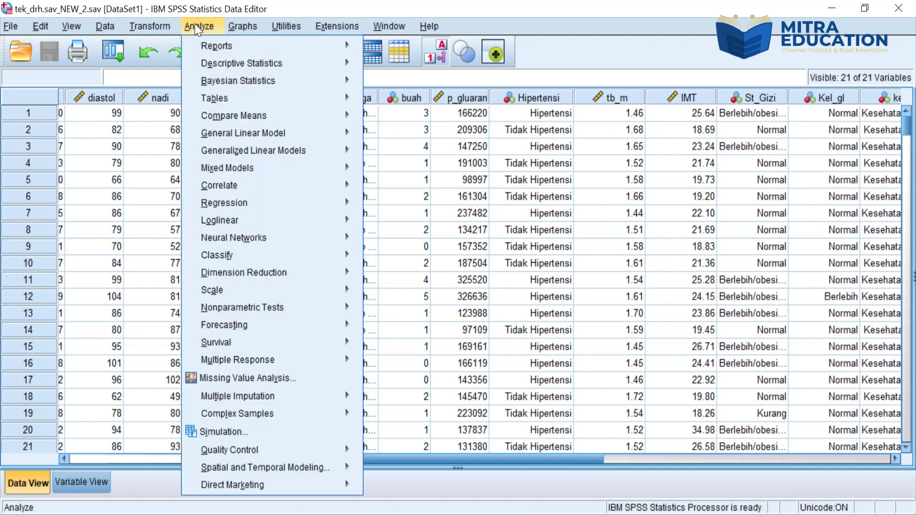
pyautogui.moveTo(253, 68)
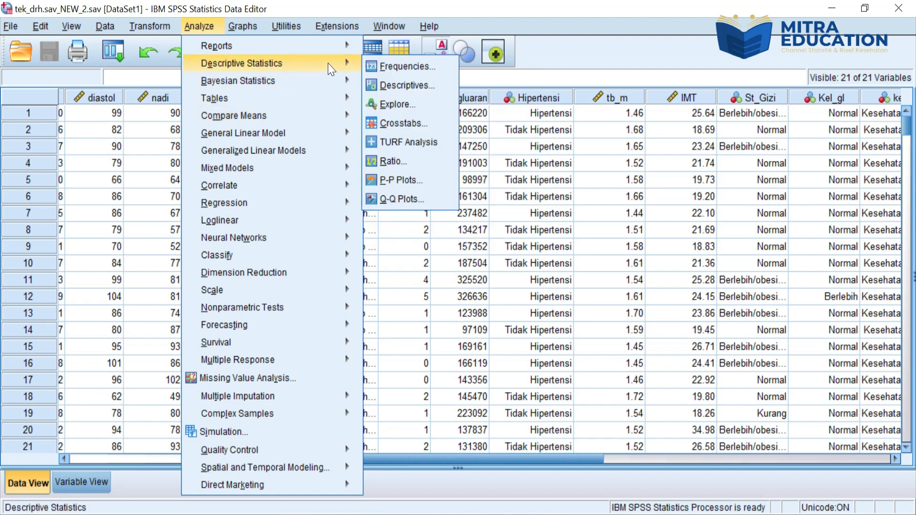
pyautogui.click(415, 121)
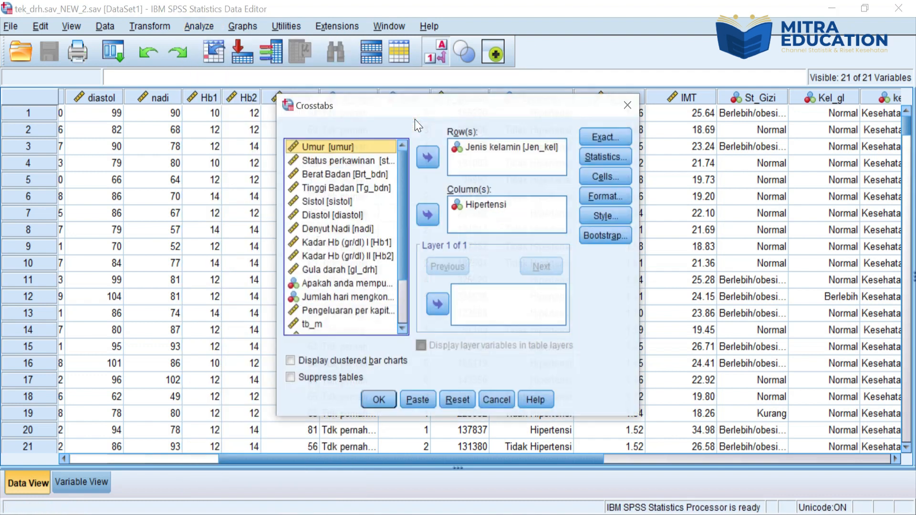
pyautogui.click(495, 148)
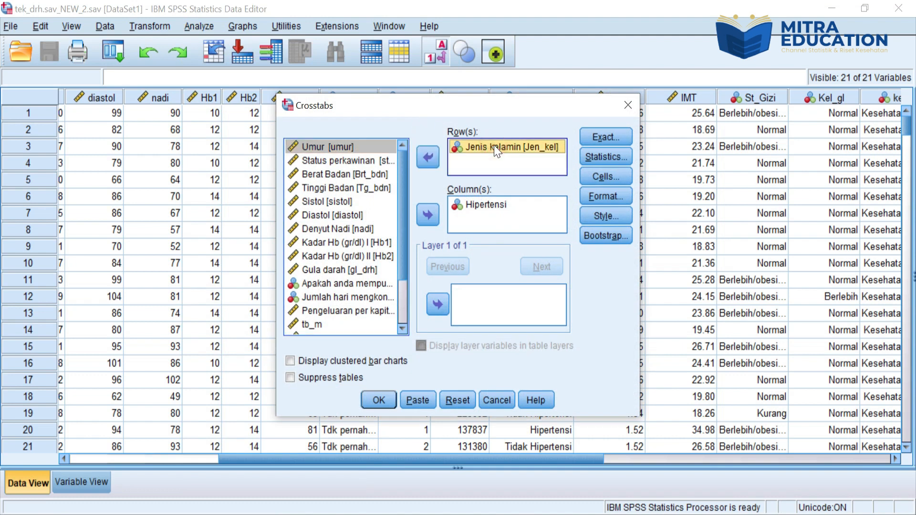
pyautogui.click(424, 164)
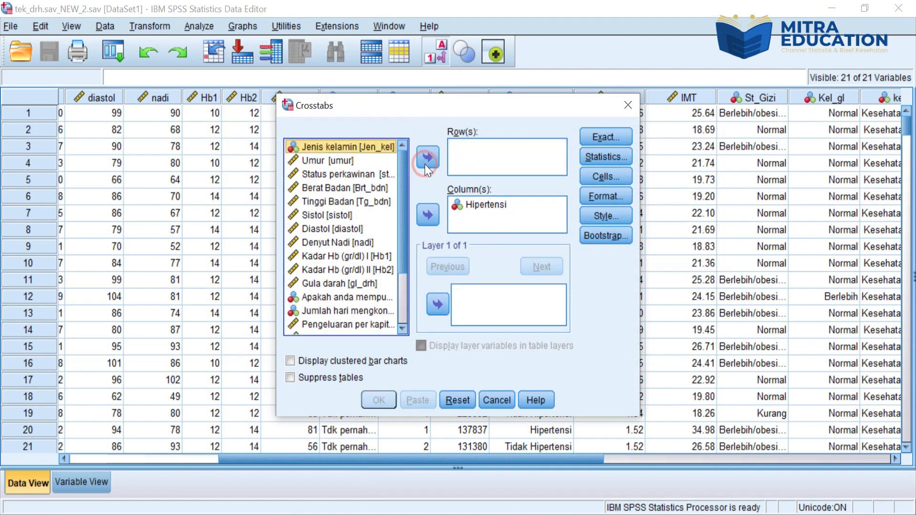
pyautogui.click(401, 330)
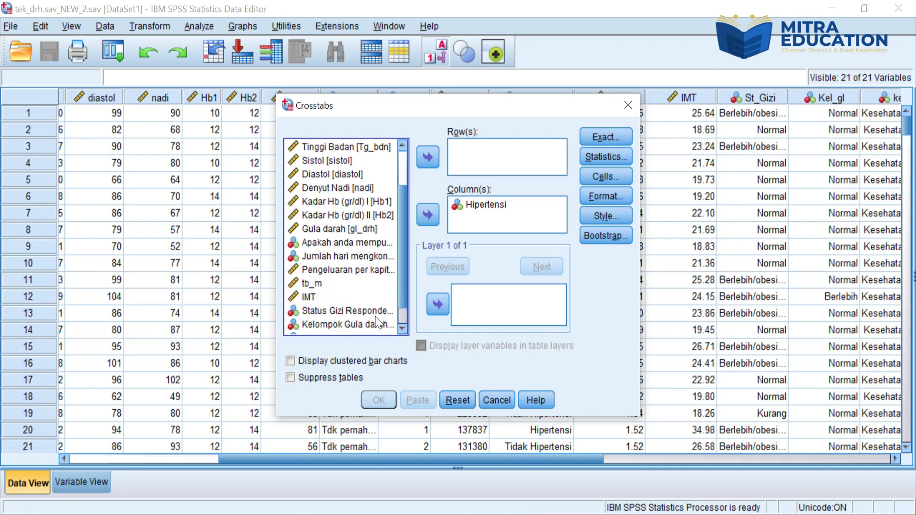
pyautogui.click(364, 311)
pyautogui.click(426, 145)
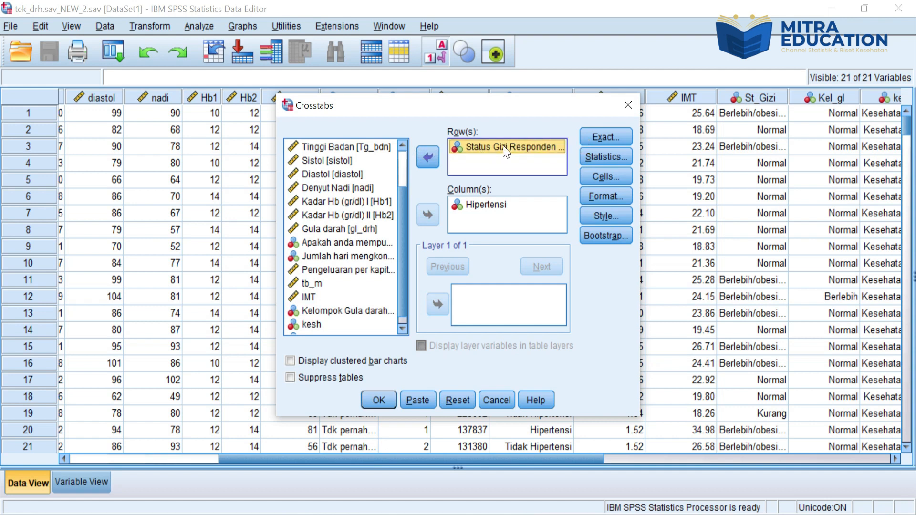
# Step: Check the value labels of Status Gizi Responden in its variable information and close that window
pyautogui.rightClick(505, 151)
pyautogui.click(504, 172)
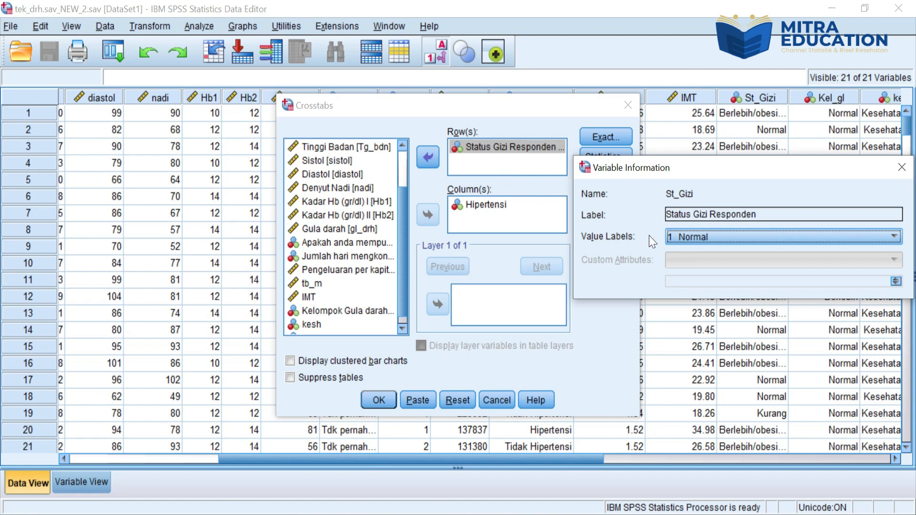
pyautogui.click(894, 237)
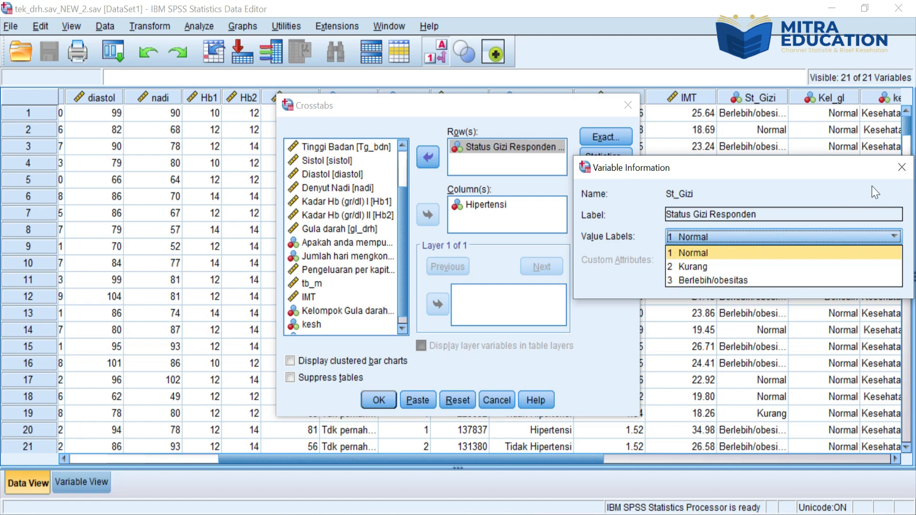
pyautogui.click(903, 172)
pyautogui.click(904, 172)
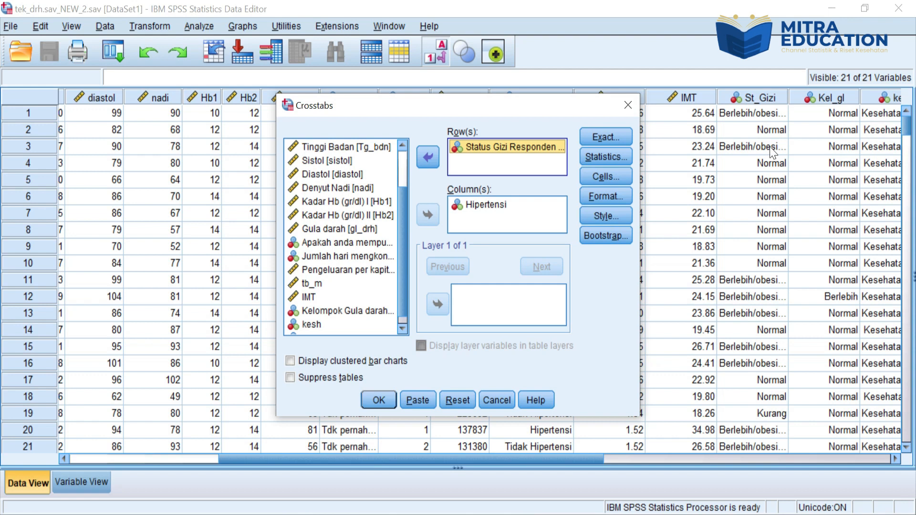
# Step: Run the Status Gizi Responden by Hipertensi crosstab and review its crosstabulation, Chi-Square Tests and Risk Estimate tables
pyautogui.click(370, 398)
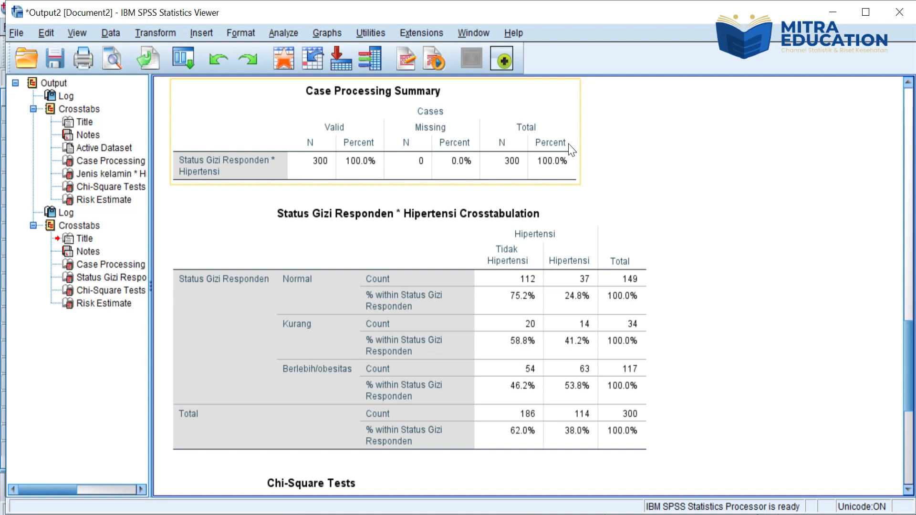
pyautogui.click(330, 206)
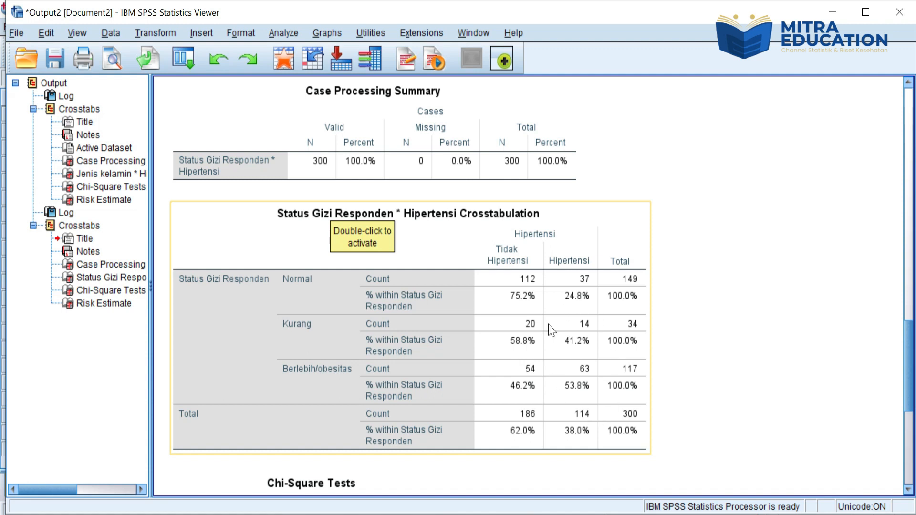
pyautogui.click(908, 491)
pyautogui.click(906, 491)
pyautogui.click(906, 491)
pyautogui.click(906, 491)
pyautogui.click(906, 492)
pyautogui.click(907, 490)
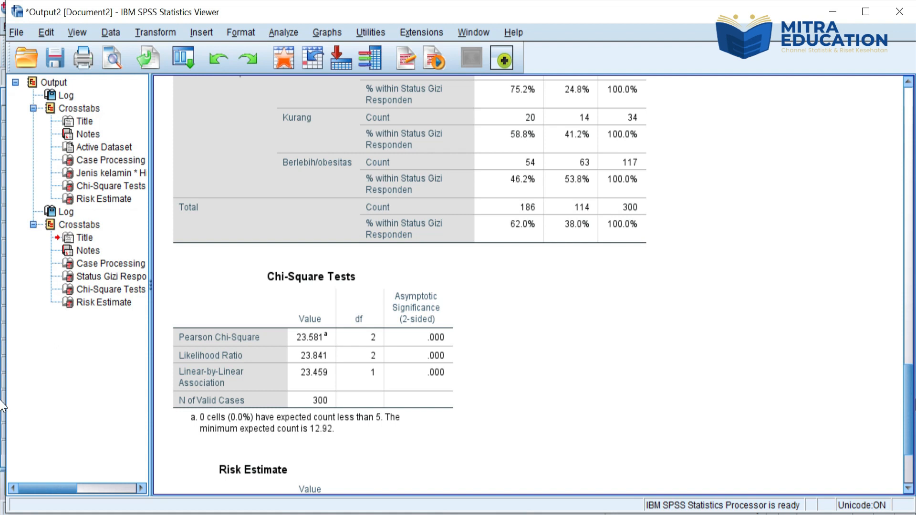
pyautogui.scroll(-3, 910, 406)
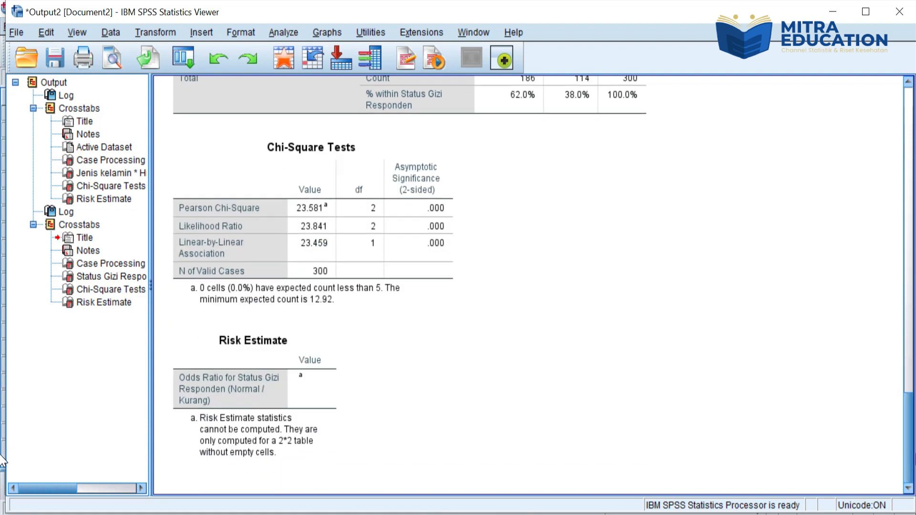
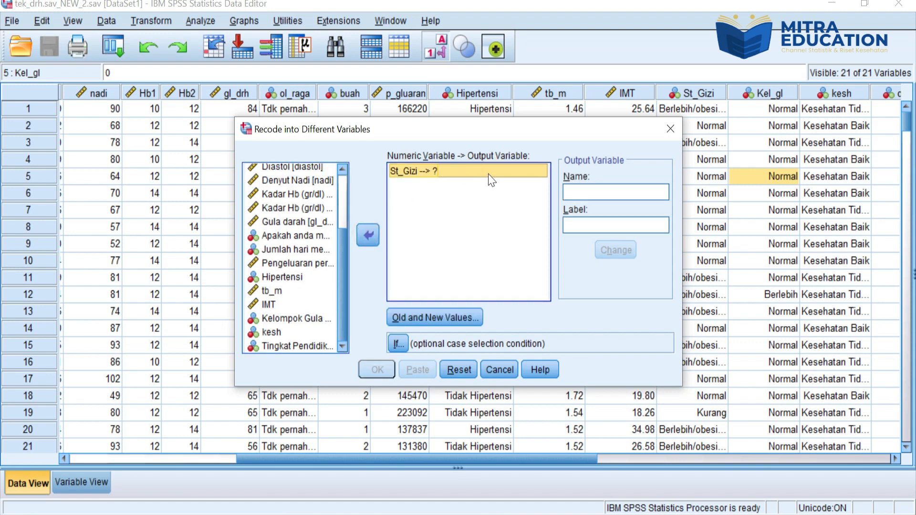
# Step: Name the output variable for the St_Gizi recode StatusGizi1 and apply the name
pyautogui.click(577, 191)
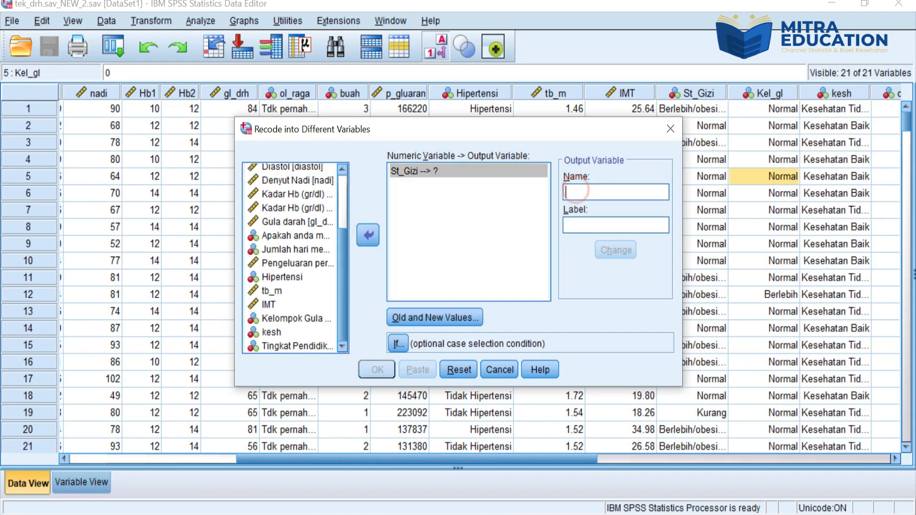
pyautogui.write('Status')
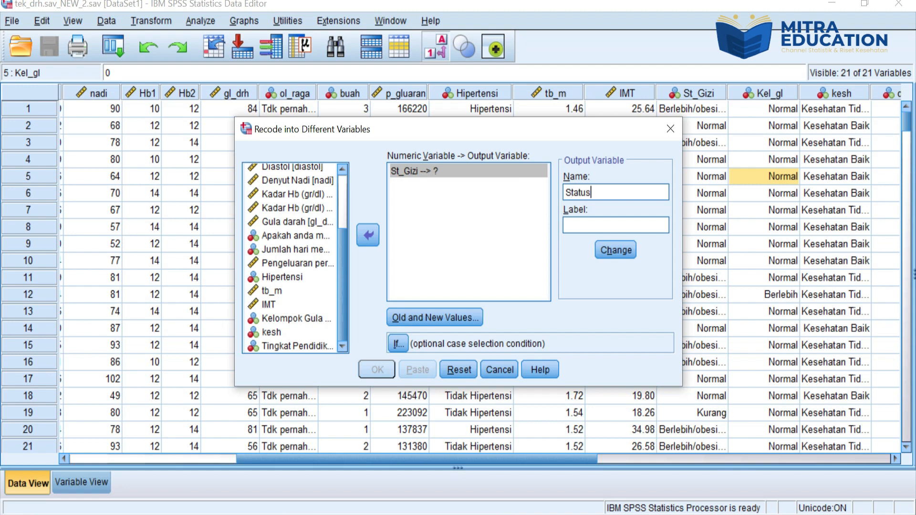
pyautogui.write('Gizi1')
pyautogui.click(608, 250)
# Step: Map old value 1 to 0 and old value 2 to 1 for StatusGizi1, and run the recode
pyautogui.click(417, 314)
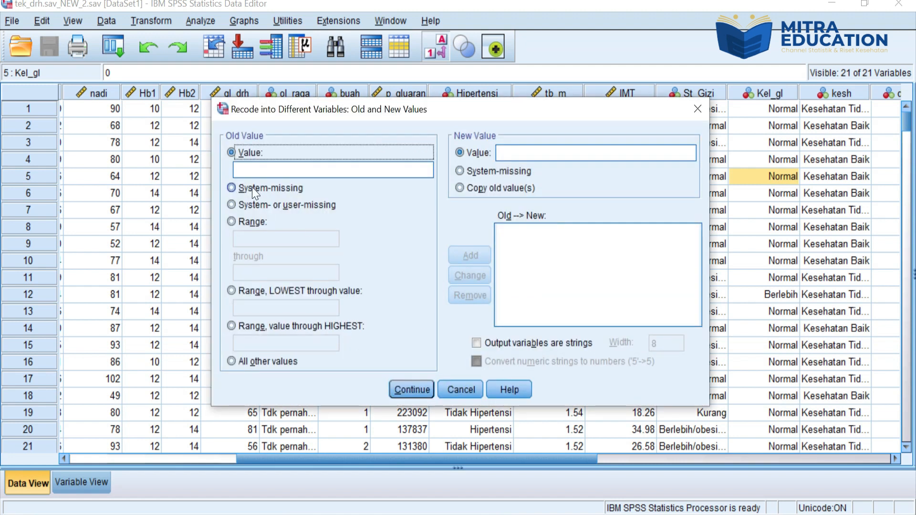
pyautogui.click(238, 170)
pyautogui.write('1')
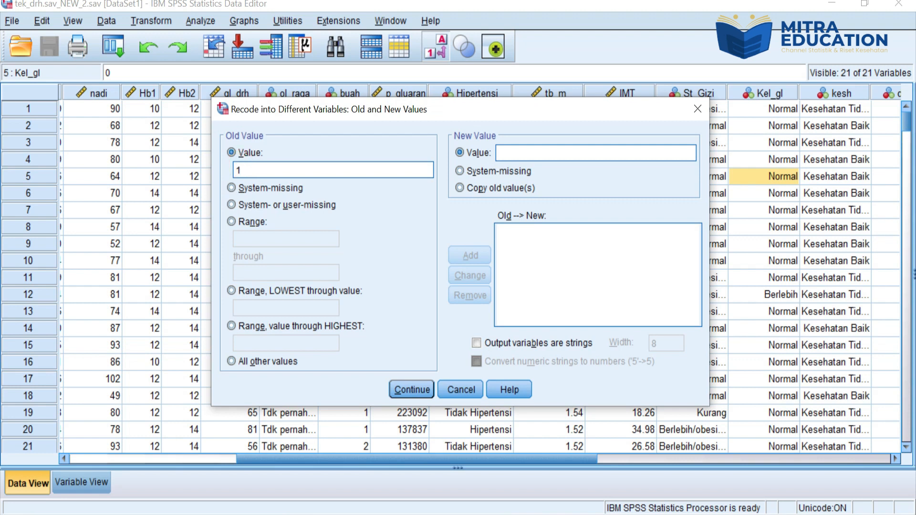
pyautogui.click(506, 149)
pyautogui.write('0')
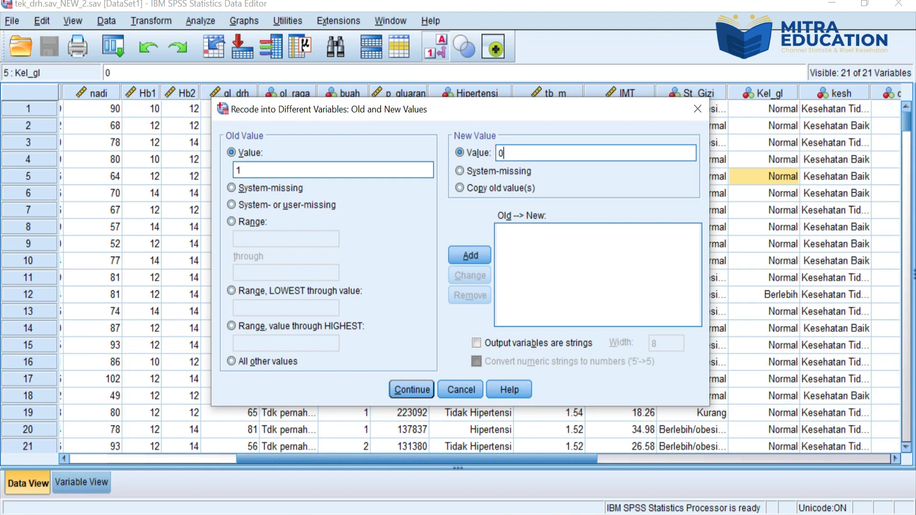
pyautogui.click(471, 256)
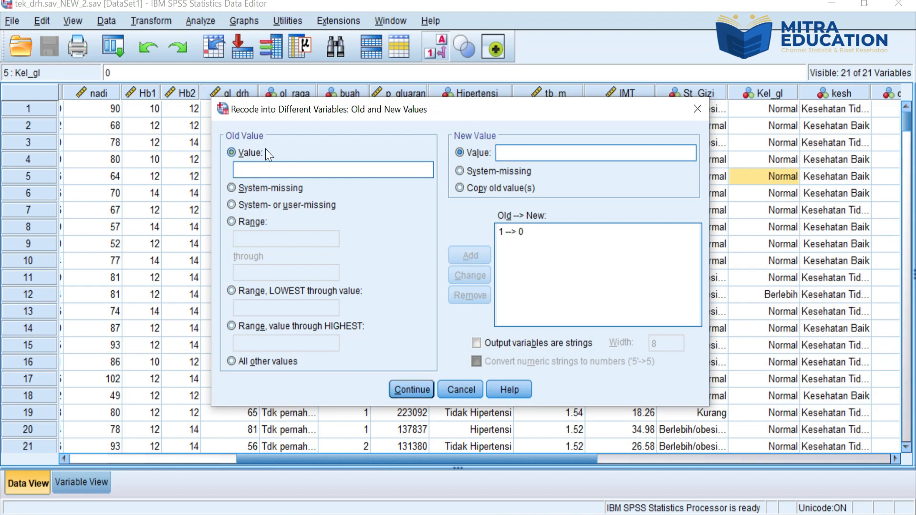
pyautogui.click(245, 168)
pyautogui.write('2')
pyautogui.write('1')
pyautogui.click(465, 253)
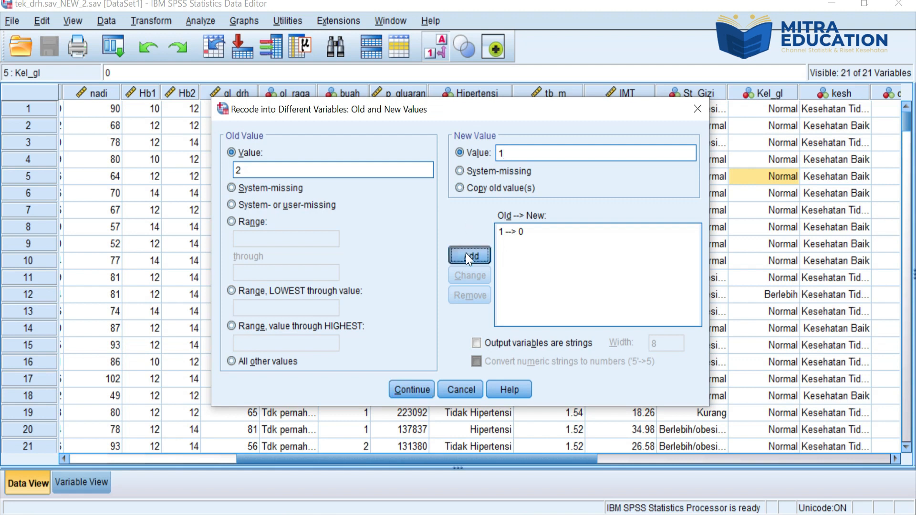
pyautogui.click(404, 390)
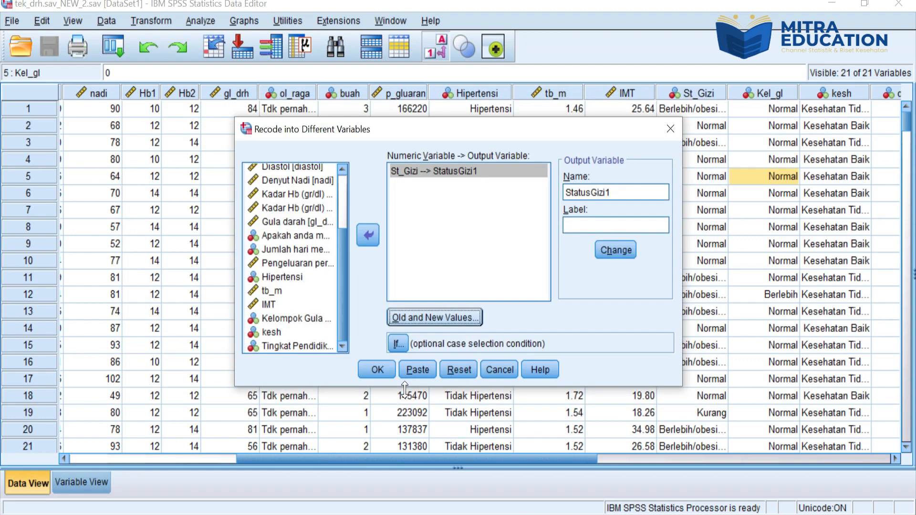
pyautogui.click(377, 370)
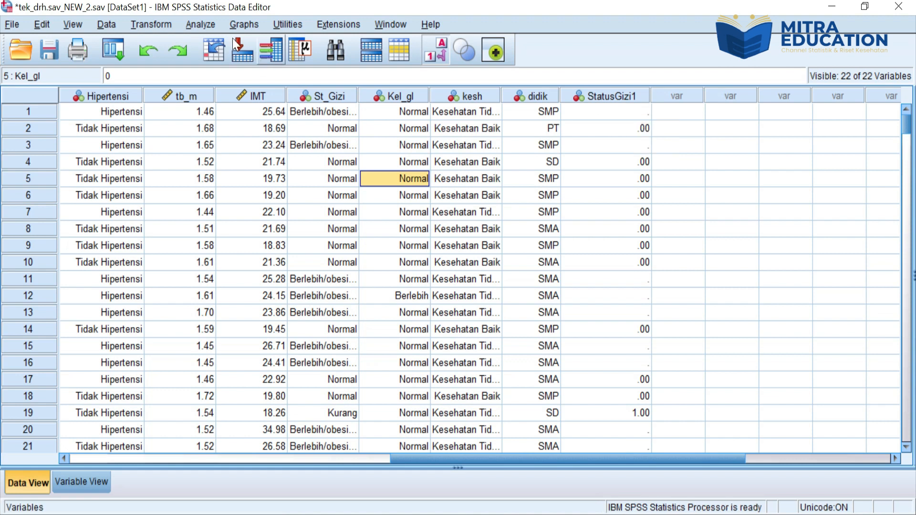
# Step: Open the Crosstabs analysis and reset its previous variable selections and settings
pyautogui.click(196, 25)
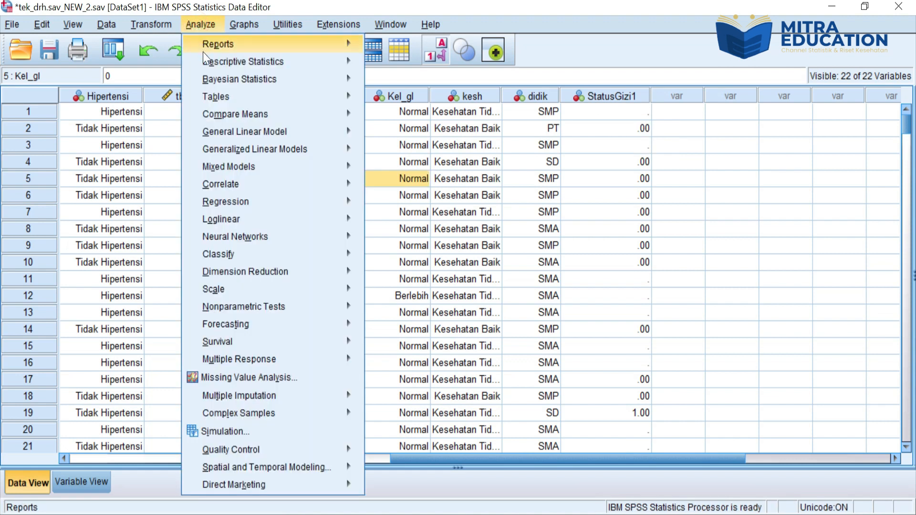
pyautogui.moveTo(207, 59)
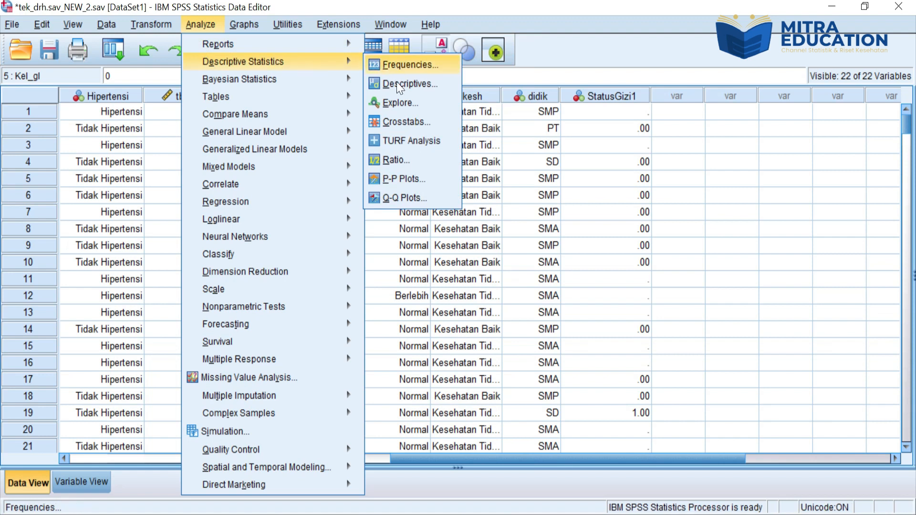
pyautogui.click(394, 123)
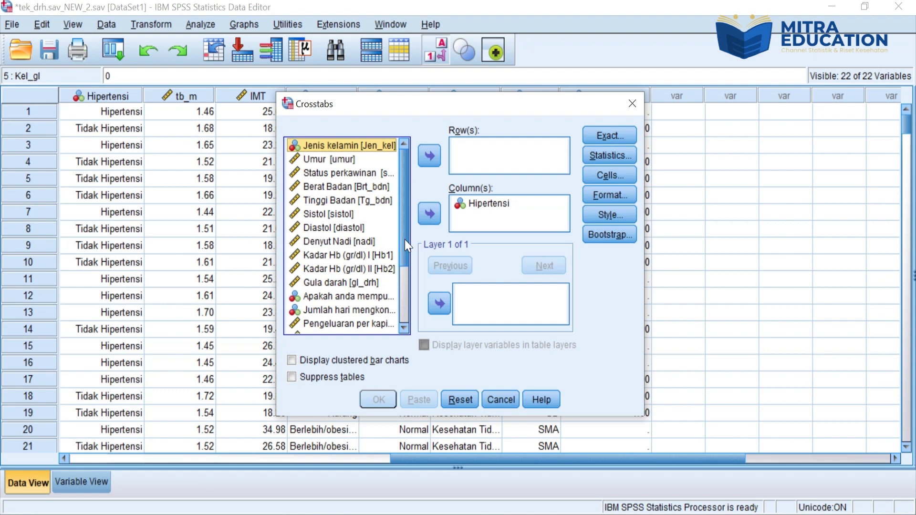
pyautogui.moveTo(405, 239); pyautogui.dragTo(402, 314)
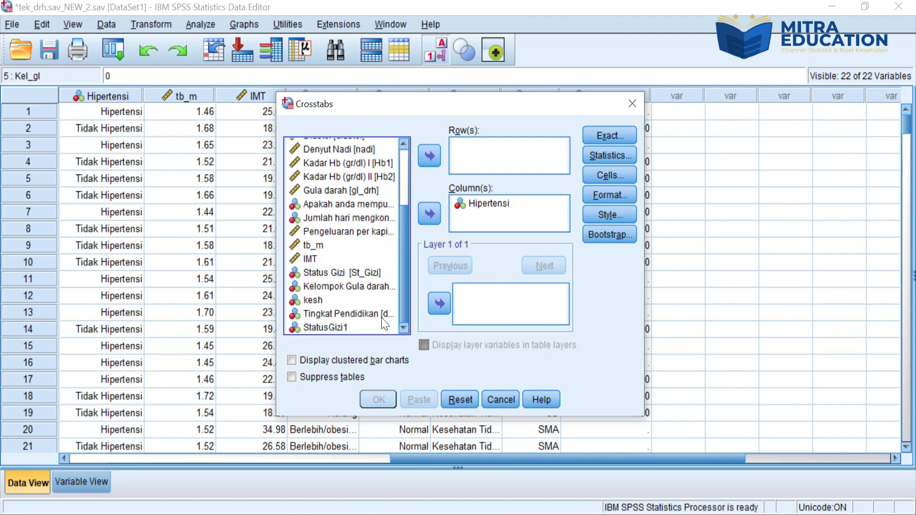
pyautogui.click(347, 327)
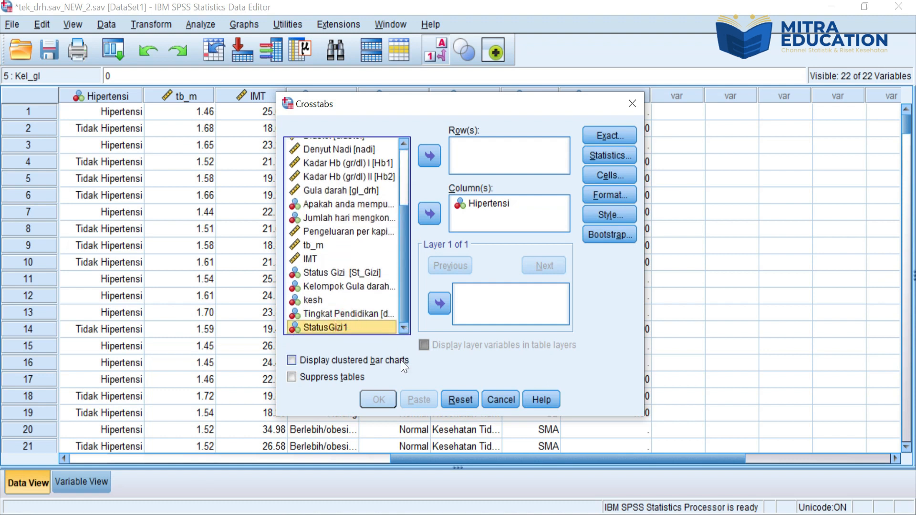
pyautogui.click(461, 399)
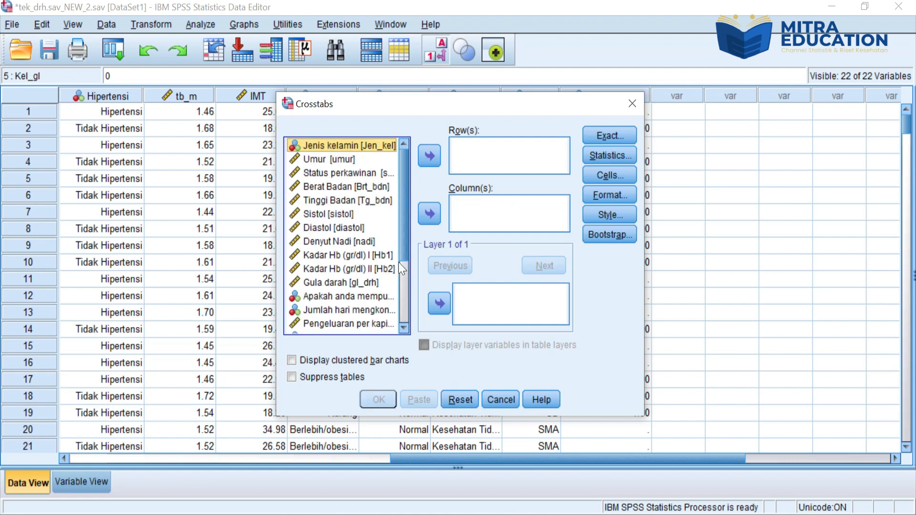
# Step: Assign StatusGizi1 as the crosstab's row variable and Hipertensi as its column variable
pyautogui.moveTo(406, 247); pyautogui.dragTo(403, 321)
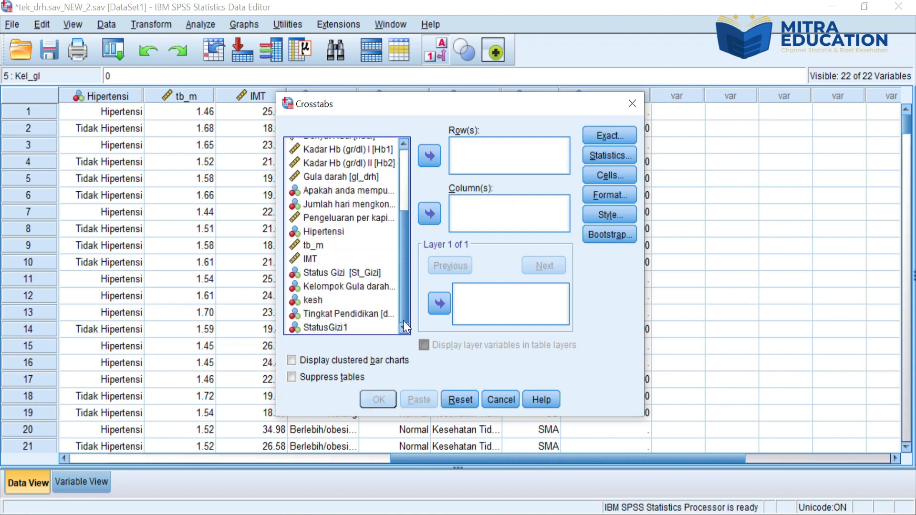
pyautogui.click(353, 329)
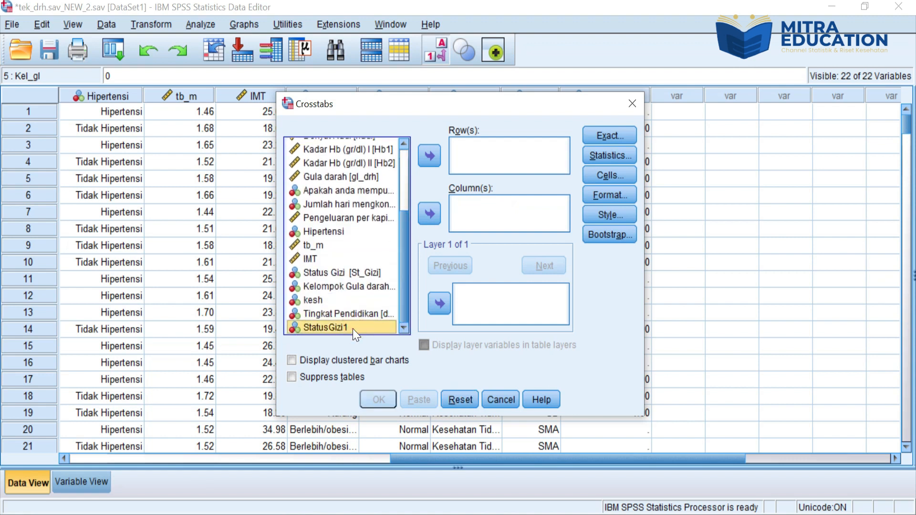
pyautogui.click(429, 151)
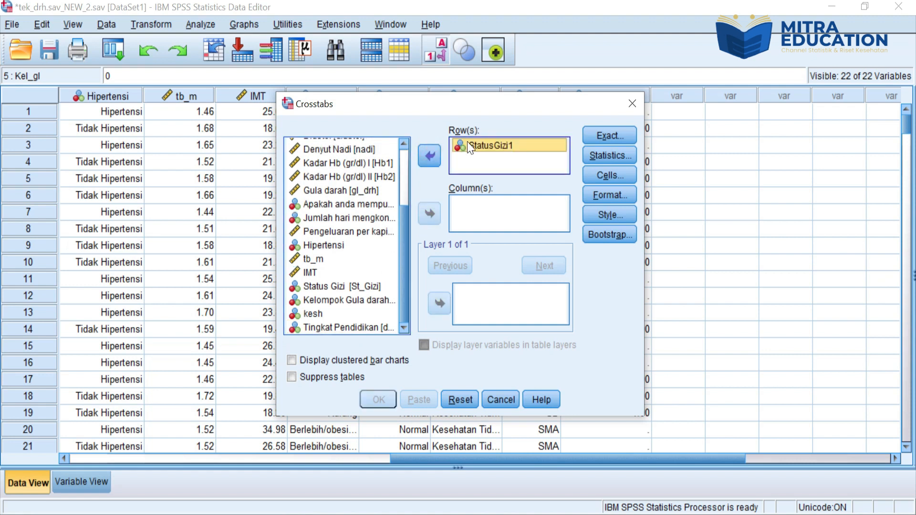
pyautogui.moveTo(408, 252); pyautogui.dragTo(402, 233)
pyautogui.click(343, 254)
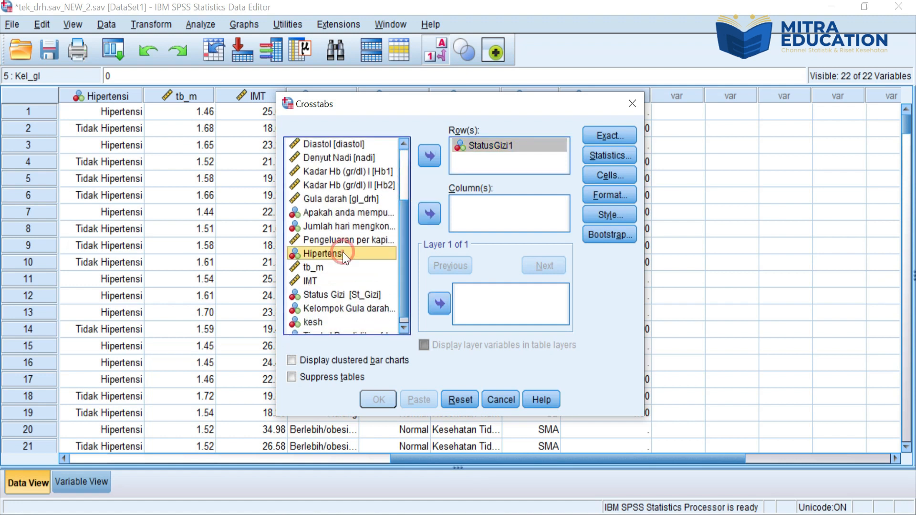
pyautogui.click(428, 210)
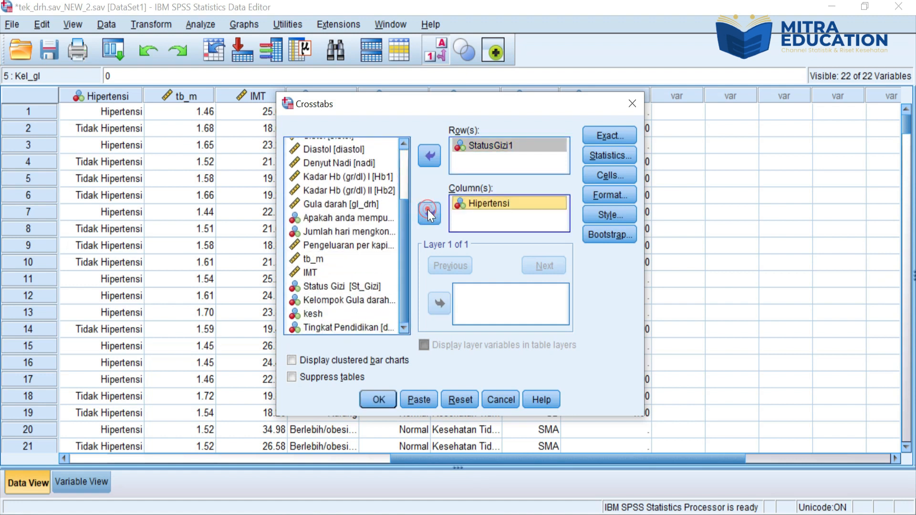
# Step: Request the Chi-square and Risk statistics for the StatusGizi1 by Hipertensi crosstab
pyautogui.click(622, 159)
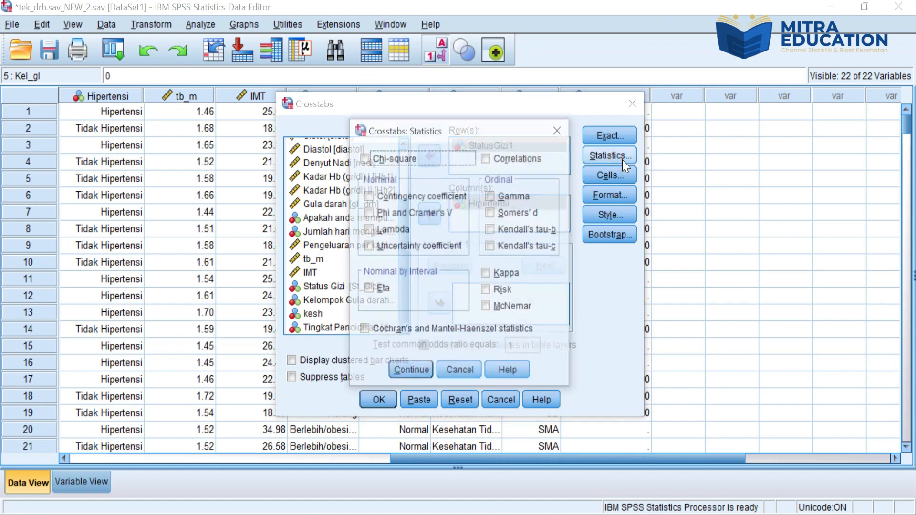
pyautogui.click(396, 164)
pyautogui.click(487, 291)
pyautogui.click(412, 377)
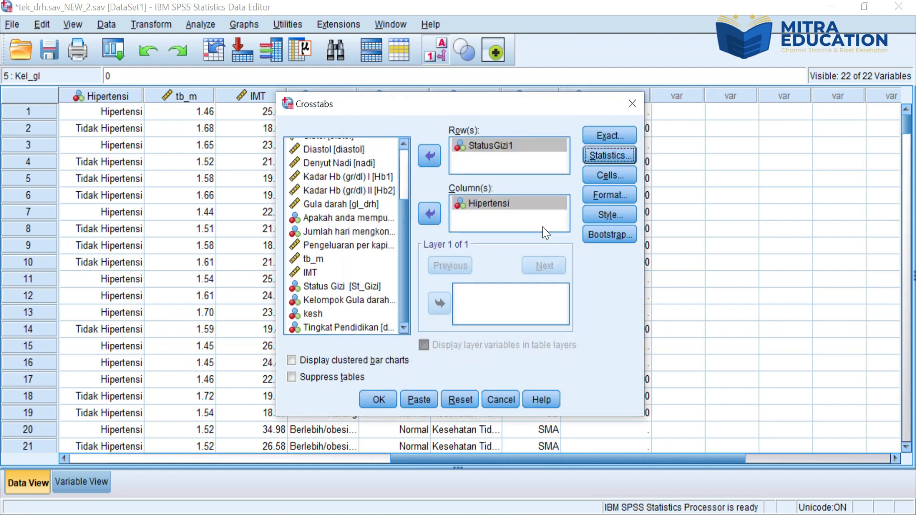
# Step: Include row percentages in the crosstab cells and run the StatusGizi1 by Hipertensi analysis
pyautogui.click(609, 176)
pyautogui.click(336, 251)
pyautogui.click(401, 387)
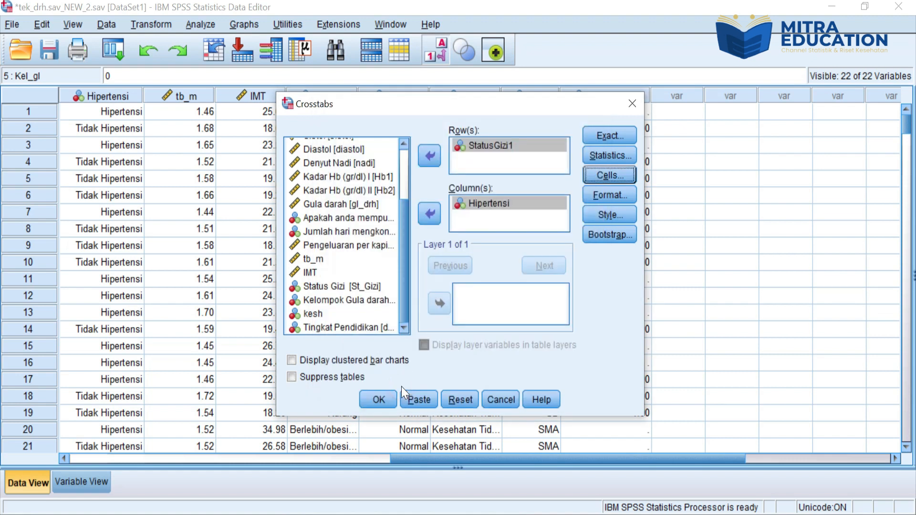
pyautogui.click(377, 400)
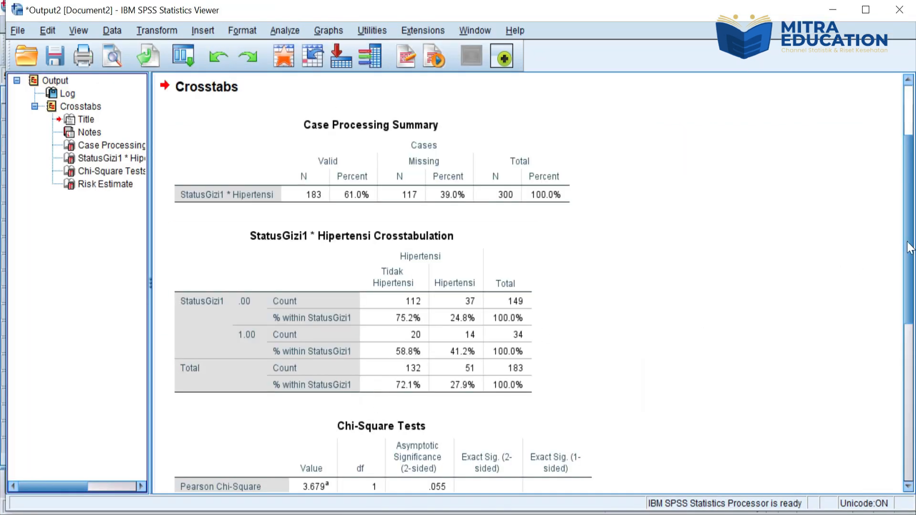
# Step: Examine the StatusGizi1 by Hipertensi crosstabulation, the Chi-Square Tests and the odds ratio with its confidence interval in Risk Estimate
pyautogui.scroll(-5, 2, 248)
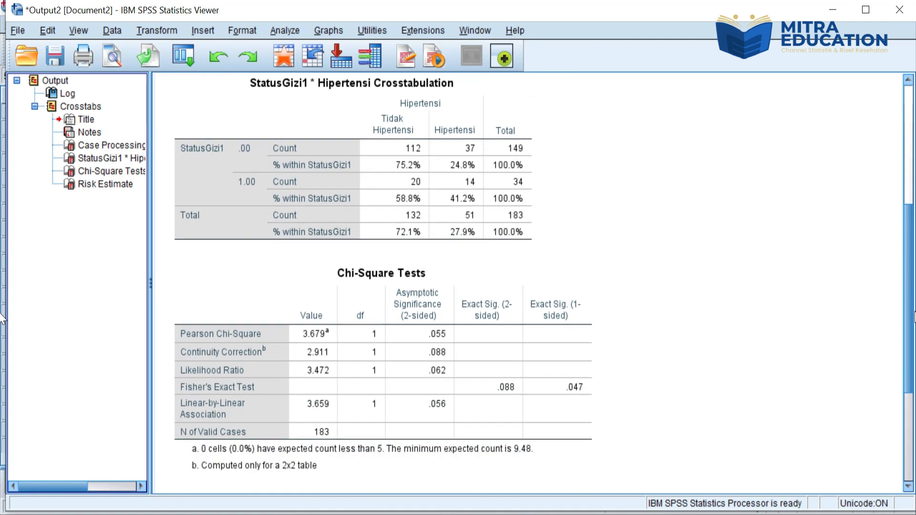
pyautogui.scroll(-1, 1, 338)
pyautogui.scroll(-4, 2, 343)
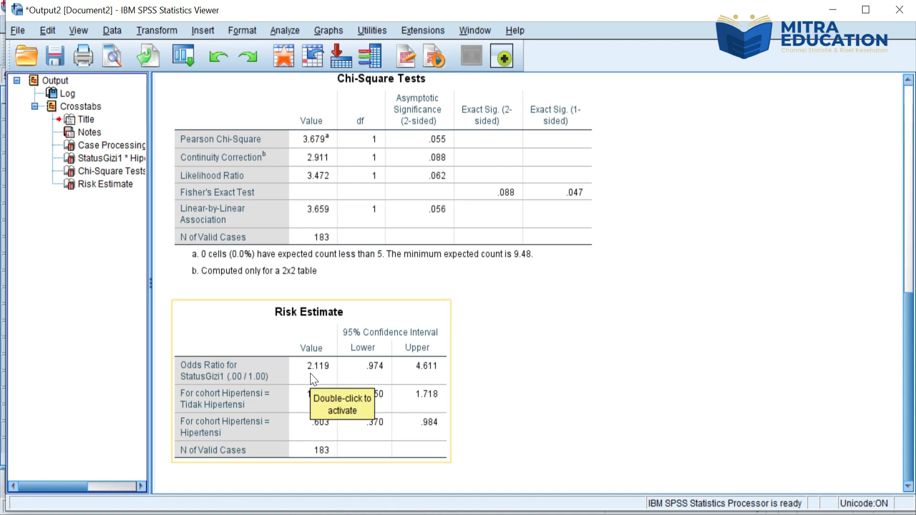
pyautogui.click(517, 371)
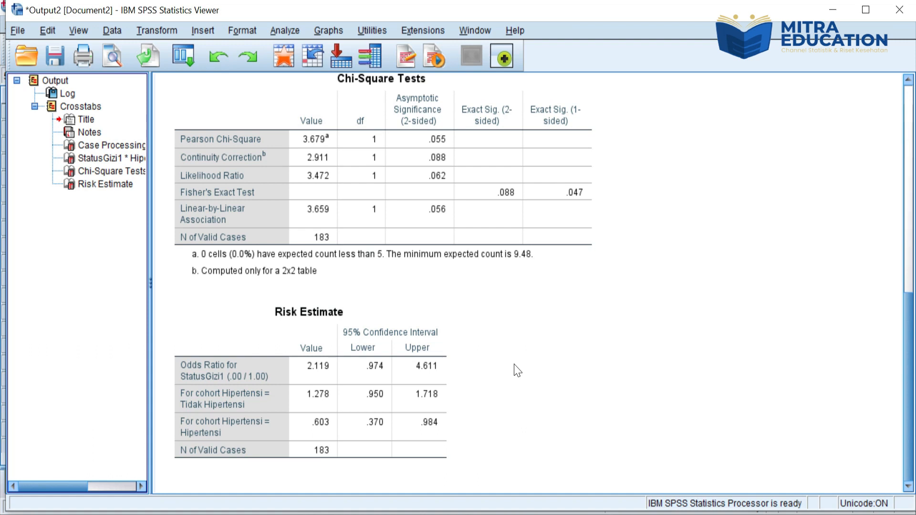
pyautogui.click(302, 369)
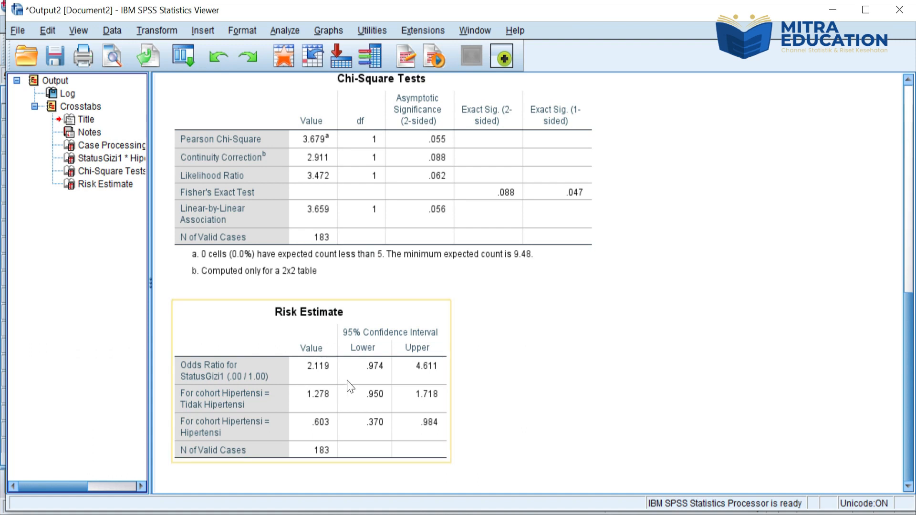
pyautogui.click(538, 347)
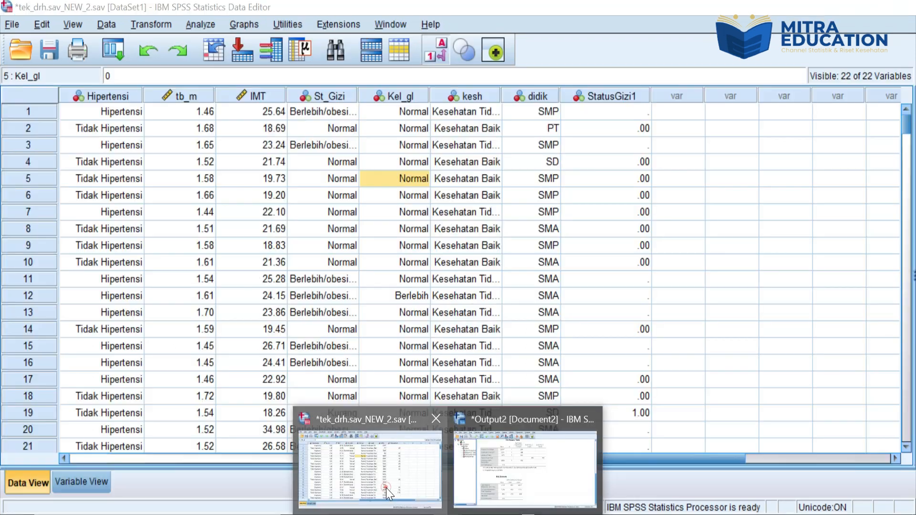
# Step: Return to the dataset, remove the StatusGizi1 mapping from Recode into Different Variables, and add Status Gizi again as the input variable
pyautogui.click(385, 488)
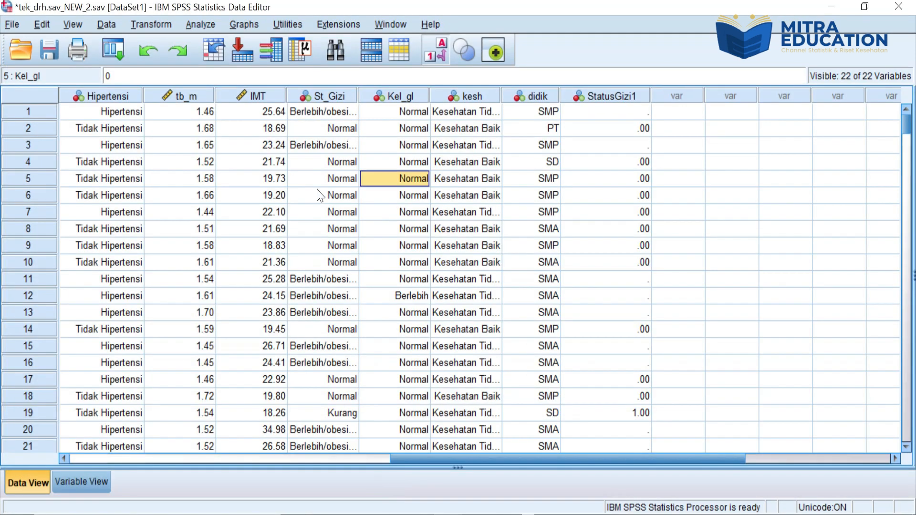
pyautogui.click(151, 26)
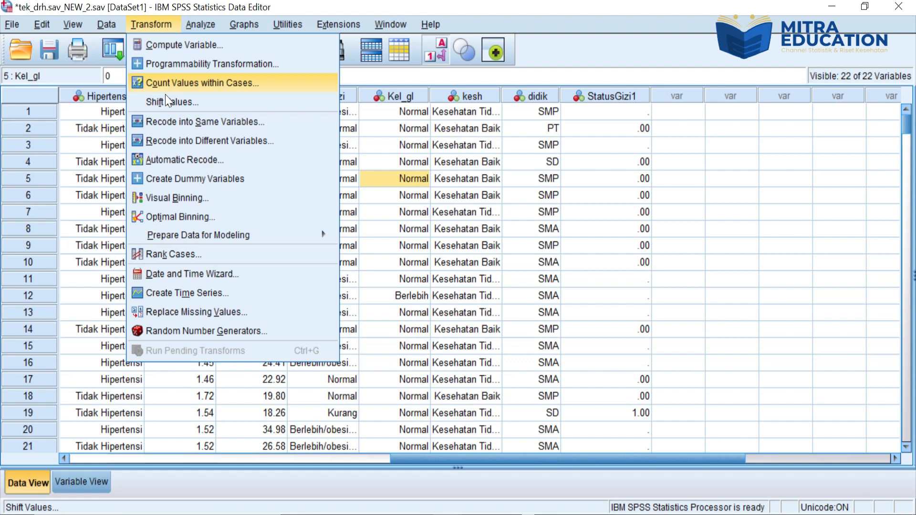
pyautogui.click(167, 141)
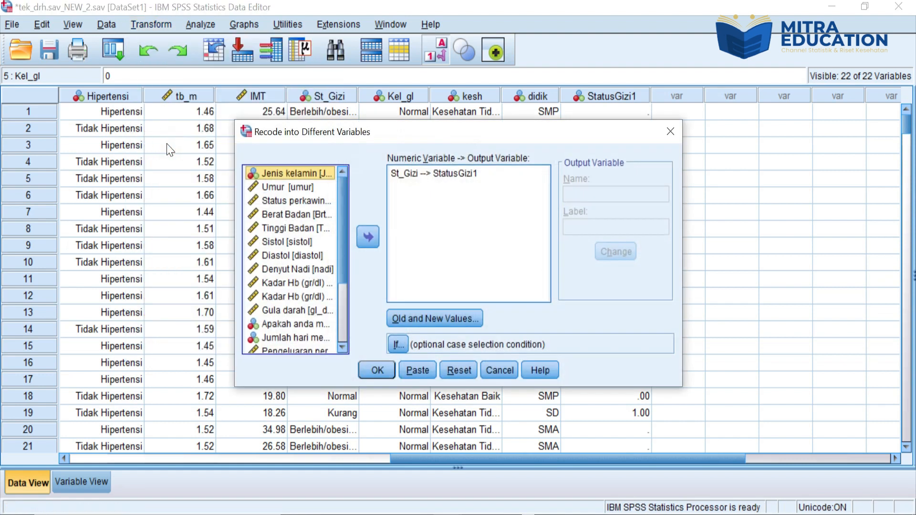
pyautogui.click(448, 179)
pyautogui.click(368, 234)
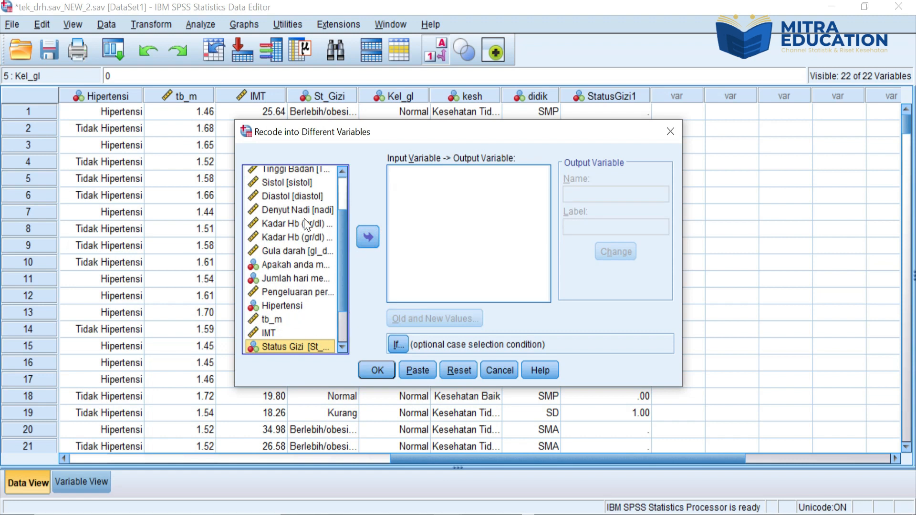
pyautogui.moveTo(337, 233); pyautogui.dragTo(342, 193)
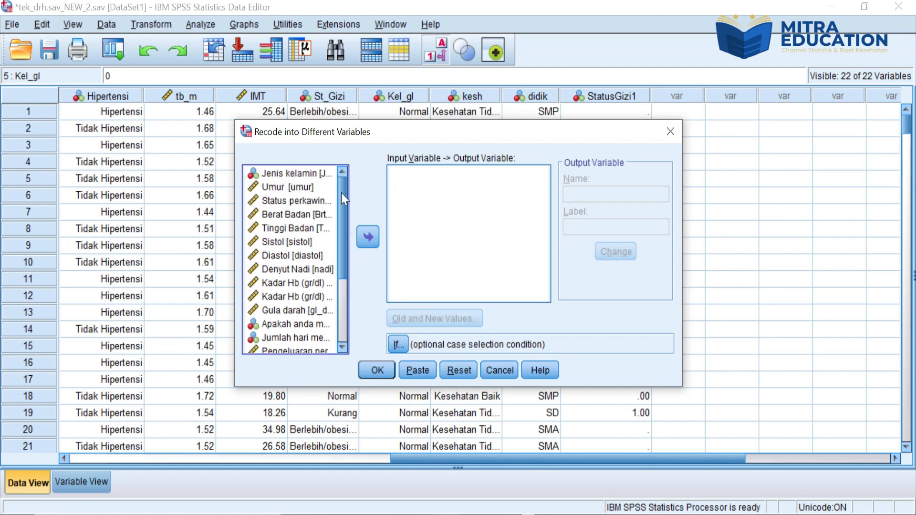
pyautogui.click(342, 347)
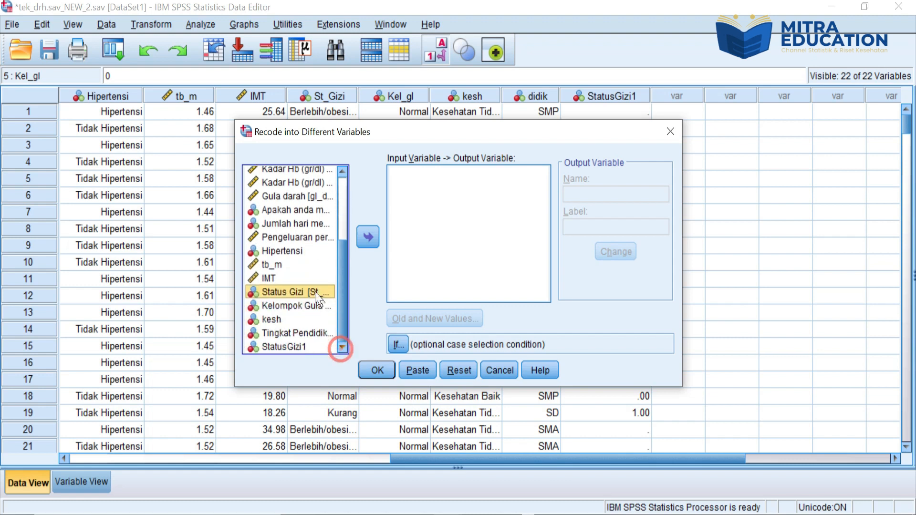
pyautogui.click(367, 239)
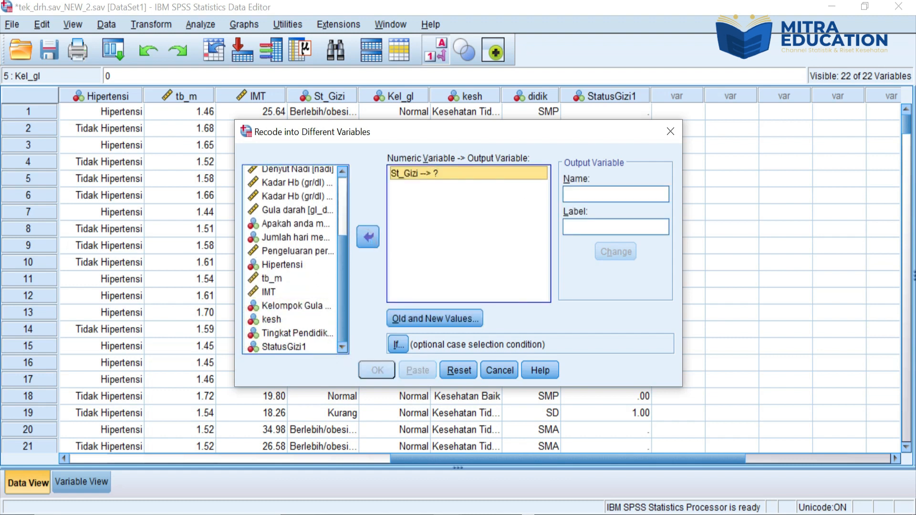
# Step: Name the output variable for the St_Gizi recode StatusGizi2 and apply the name
pyautogui.click(580, 193)
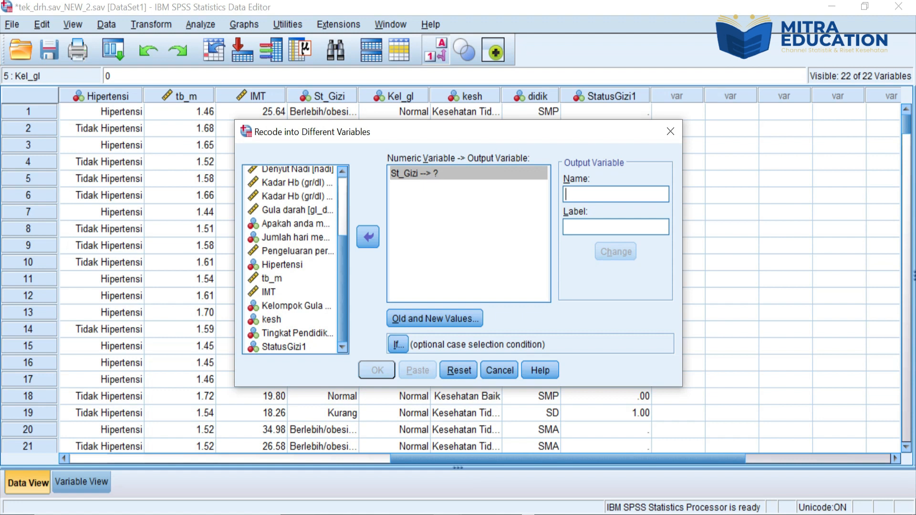
pyautogui.write('StatusGizi')
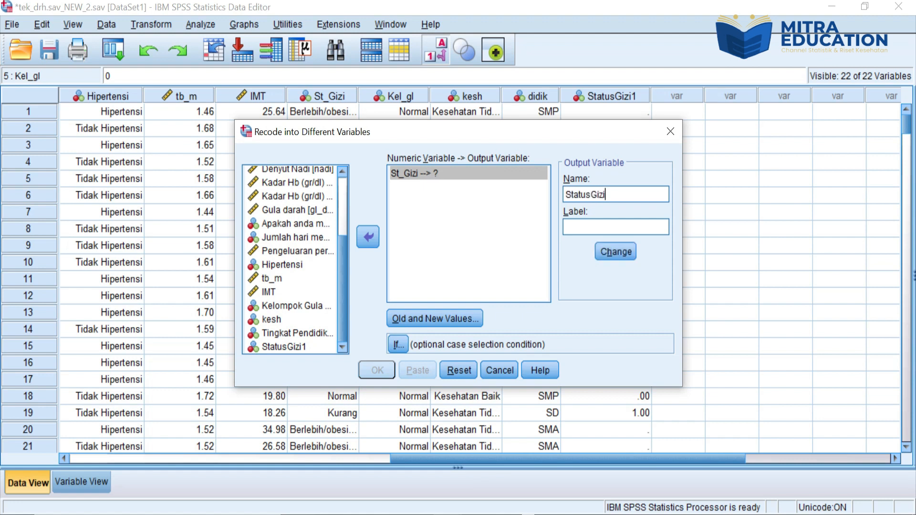
pyautogui.write('2')
pyautogui.click(619, 256)
# Step: Change the recode rule 2 --> 1 to 3 --> 1 and run the recode into StatusGizi2
pyautogui.click(468, 313)
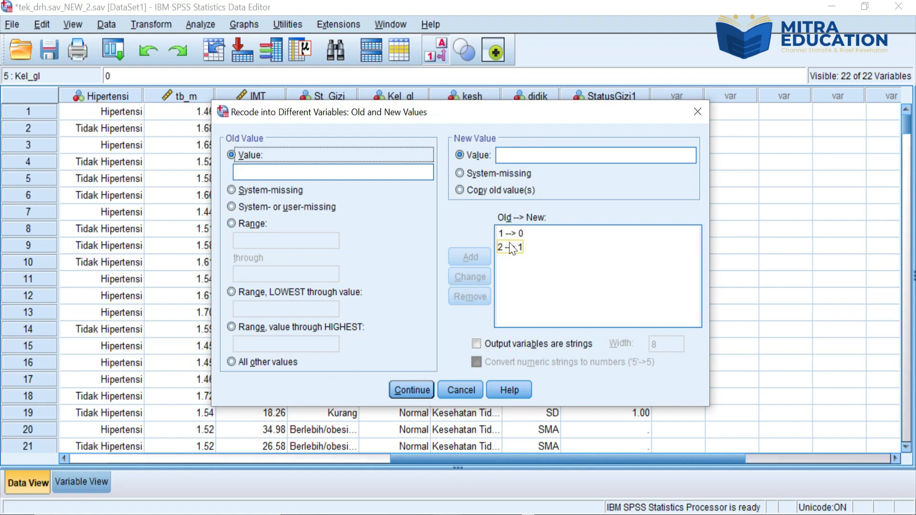
pyautogui.click(511, 248)
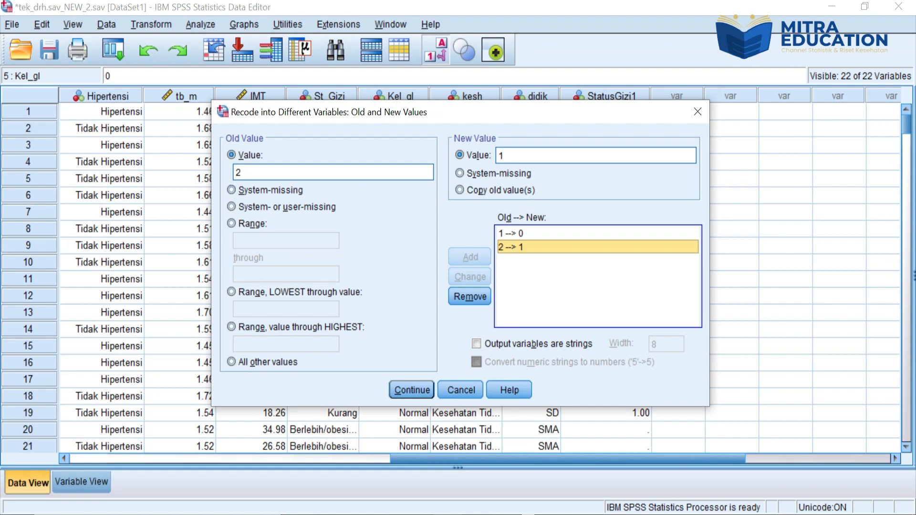
pyautogui.moveTo(257, 172); pyautogui.dragTo(235, 174)
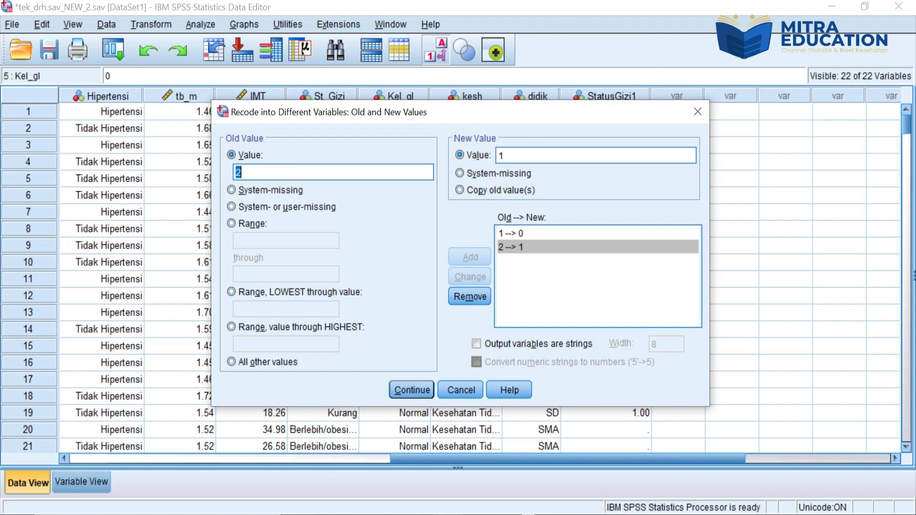
pyautogui.write('3')
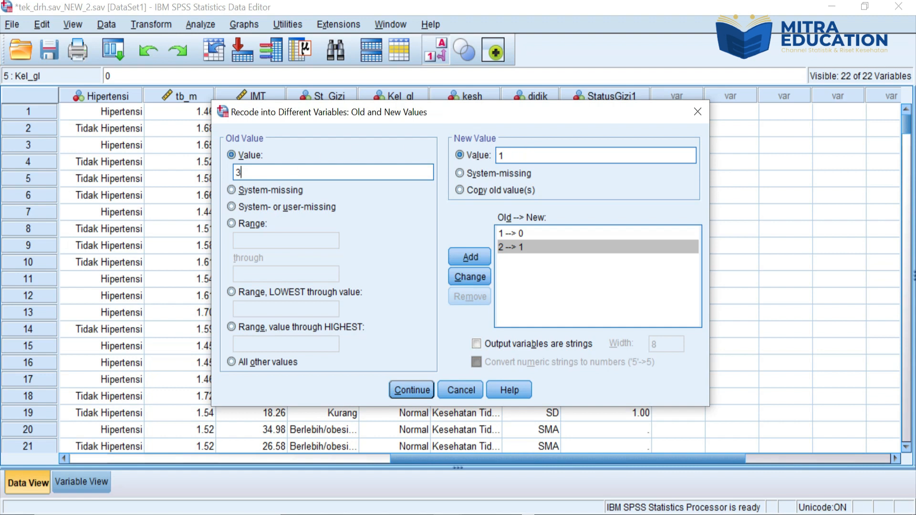
pyautogui.click(477, 272)
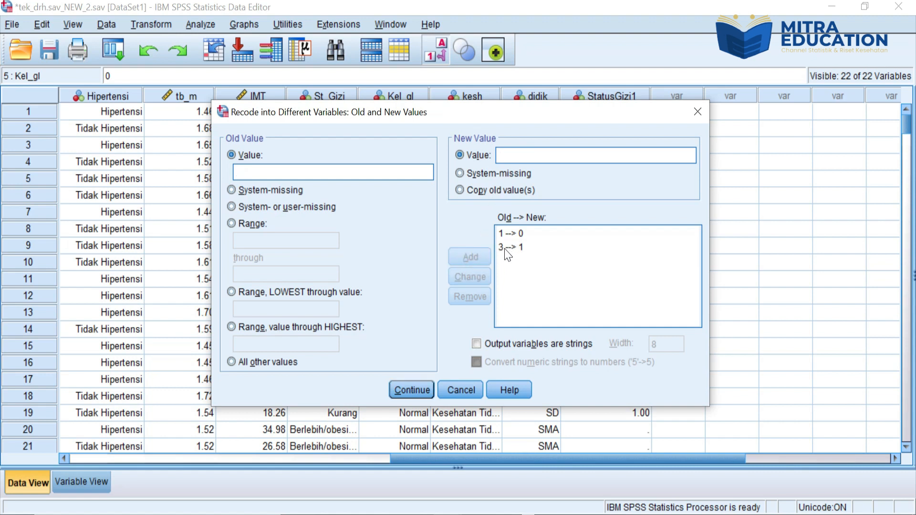
pyautogui.click(404, 393)
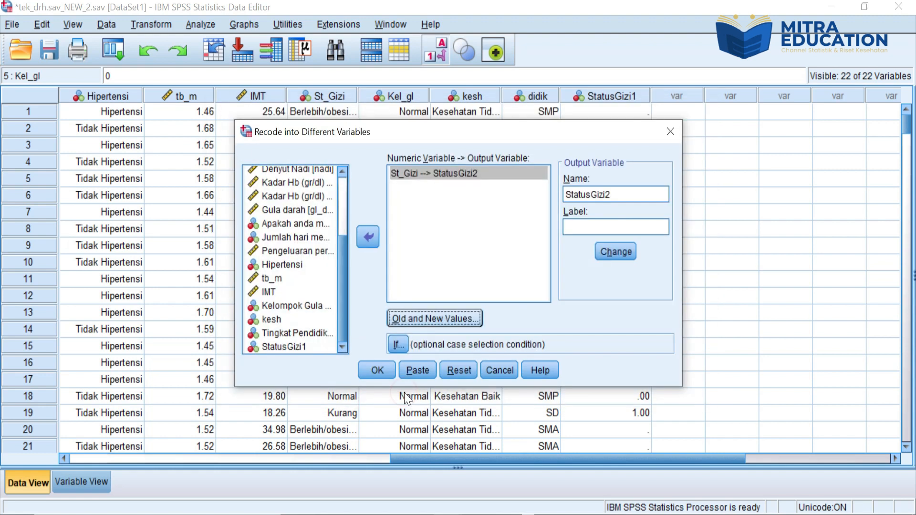
pyautogui.click(382, 368)
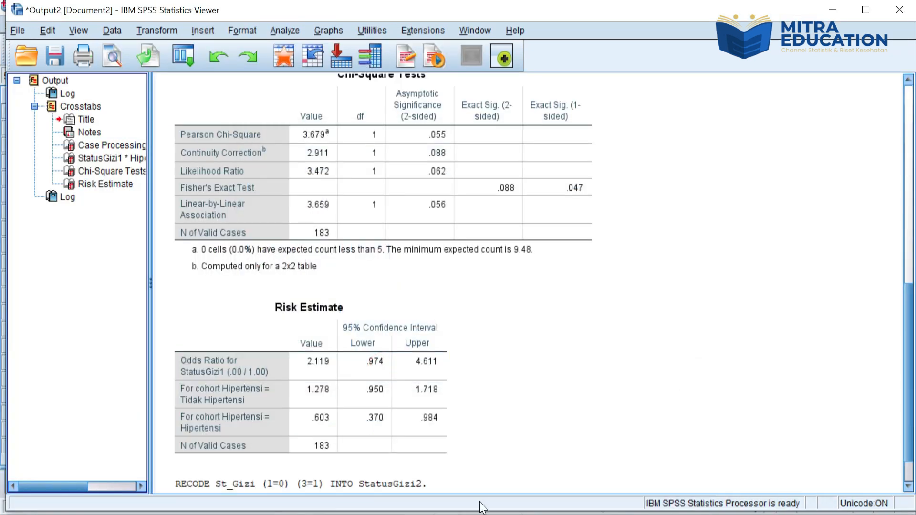
# Step: Return to the dataset and replace StatusGizi1 with StatusGizi2 as the row variable in the crosstab against Hipertensi
pyautogui.click(368, 477)
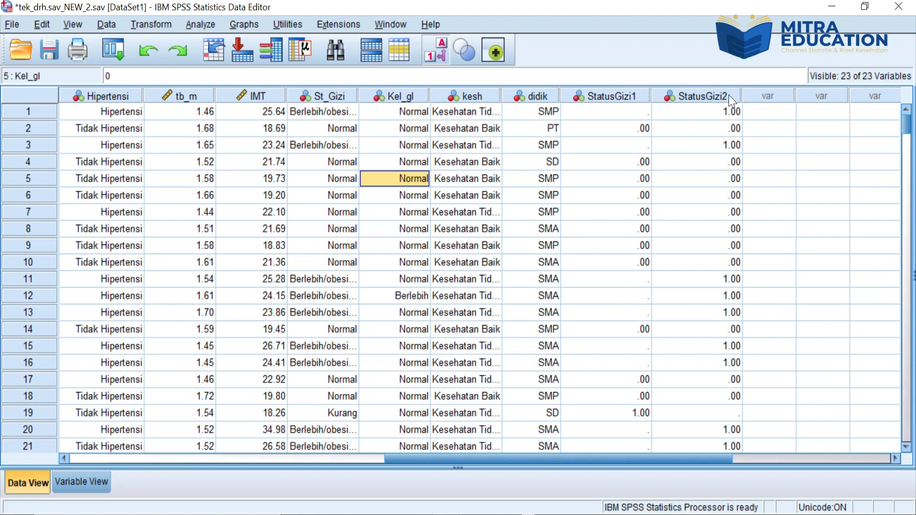
pyautogui.click(196, 23)
pyautogui.moveTo(204, 58)
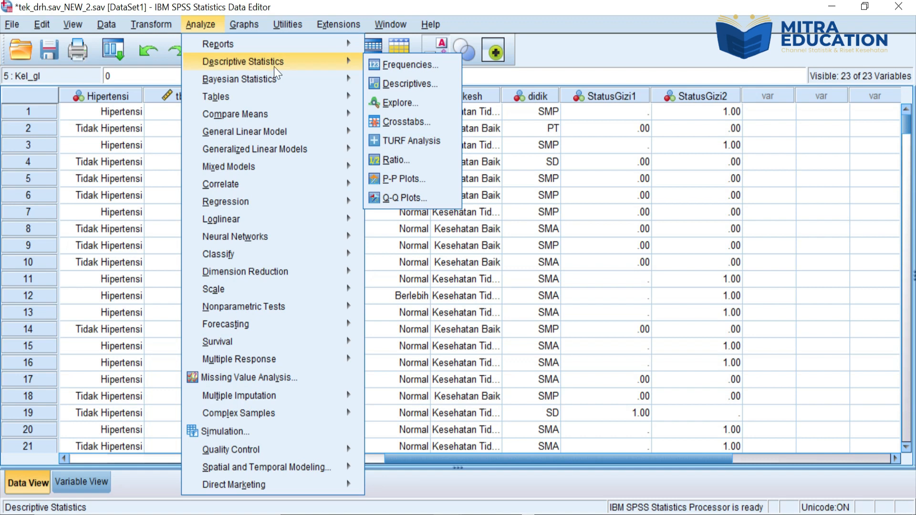
pyautogui.click(399, 122)
pyautogui.click(484, 148)
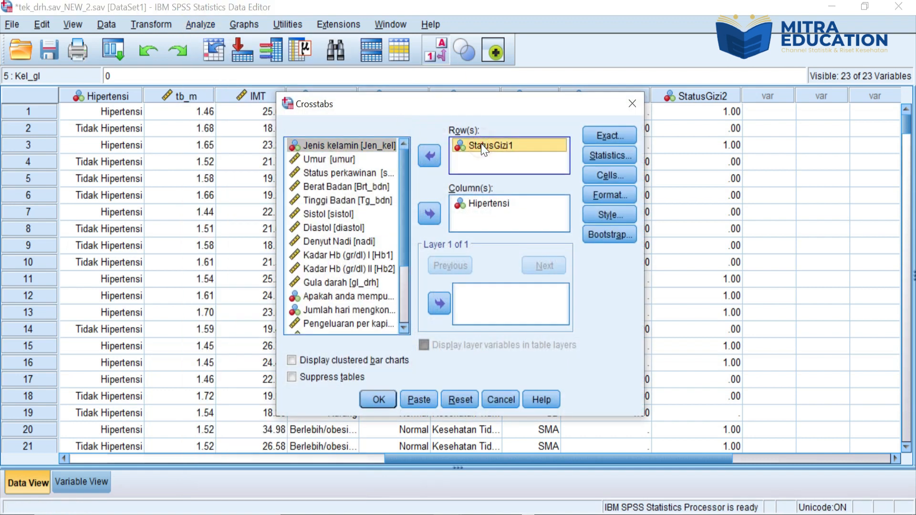
pyautogui.click(430, 155)
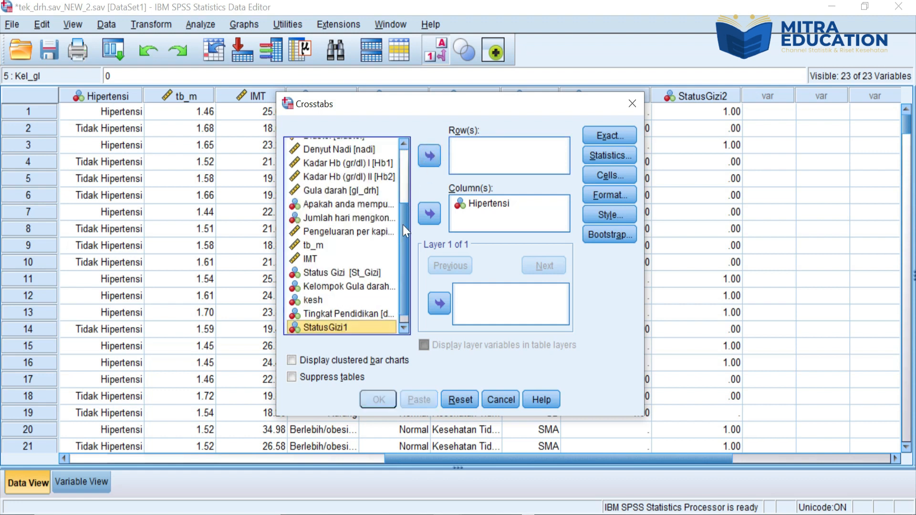
pyautogui.scroll(-1, 403, 224)
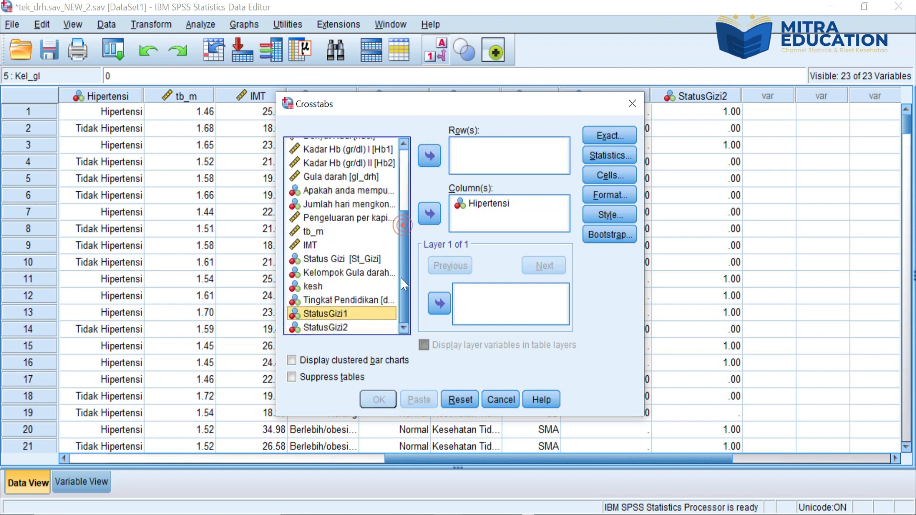
pyautogui.click(334, 329)
pyautogui.click(428, 164)
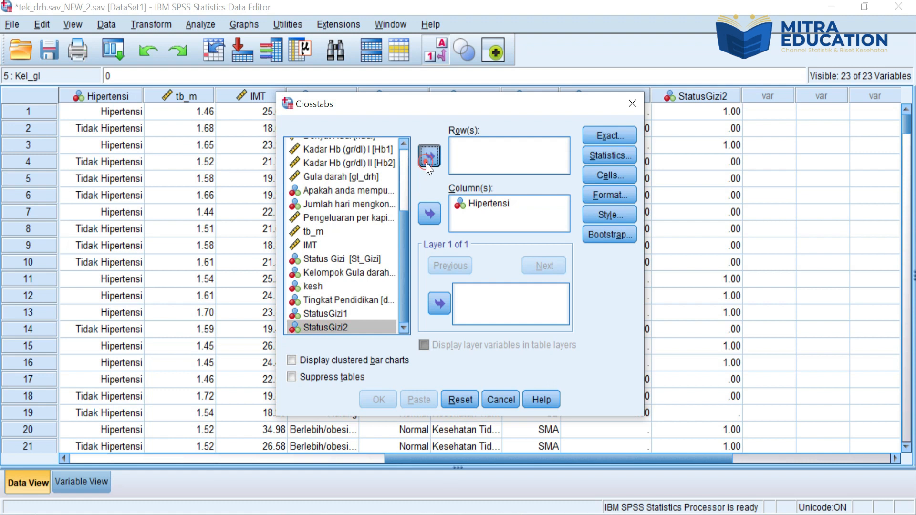
# Step: Run the StatusGizi2 by Hipertensi crosstab and examine its chi-square and risk estimate output
pyautogui.click(377, 400)
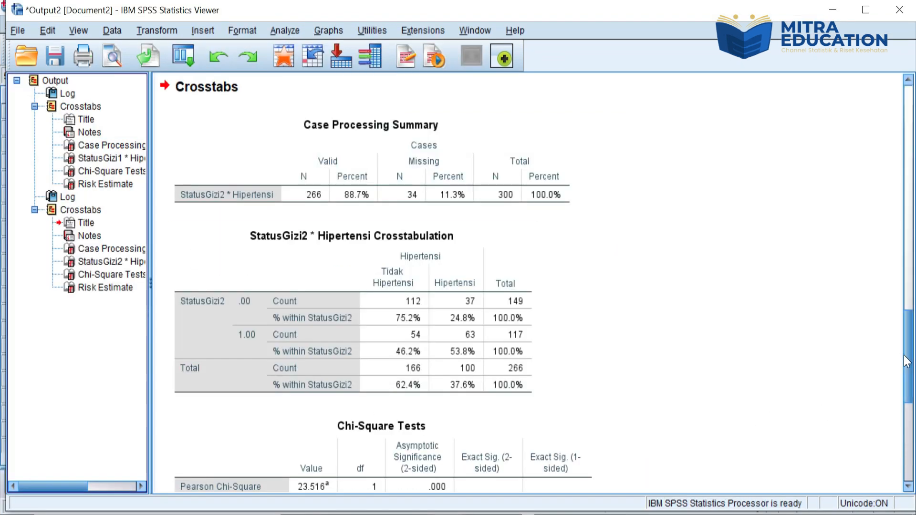
pyautogui.moveTo(909, 361); pyautogui.dragTo(909, 440)
pyautogui.click(284, 358)
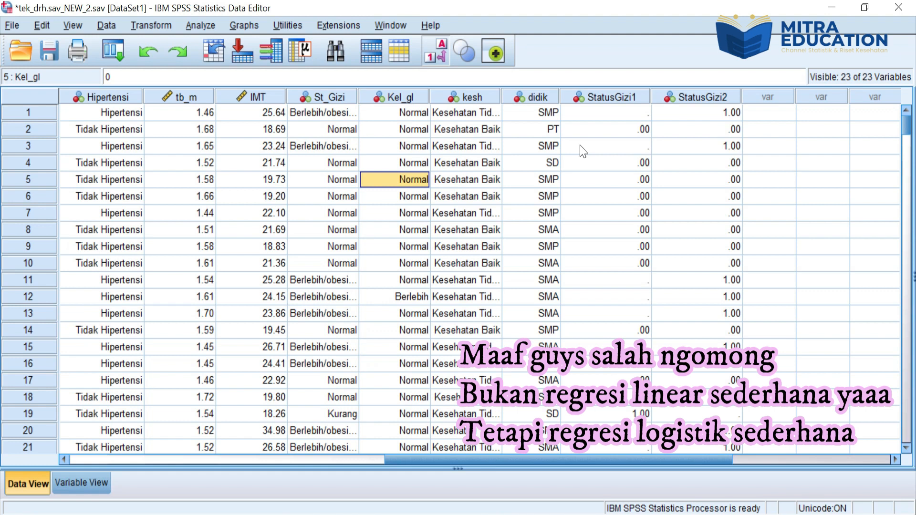
# Step: Reset the Binary Logistic regression setup and assign Hipertensi as the dependent variable
pyautogui.click(207, 29)
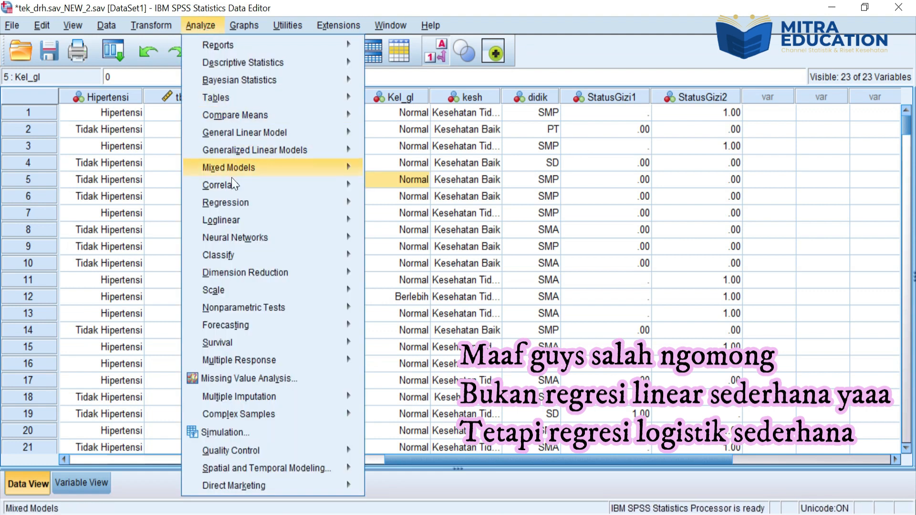
pyautogui.moveTo(236, 200)
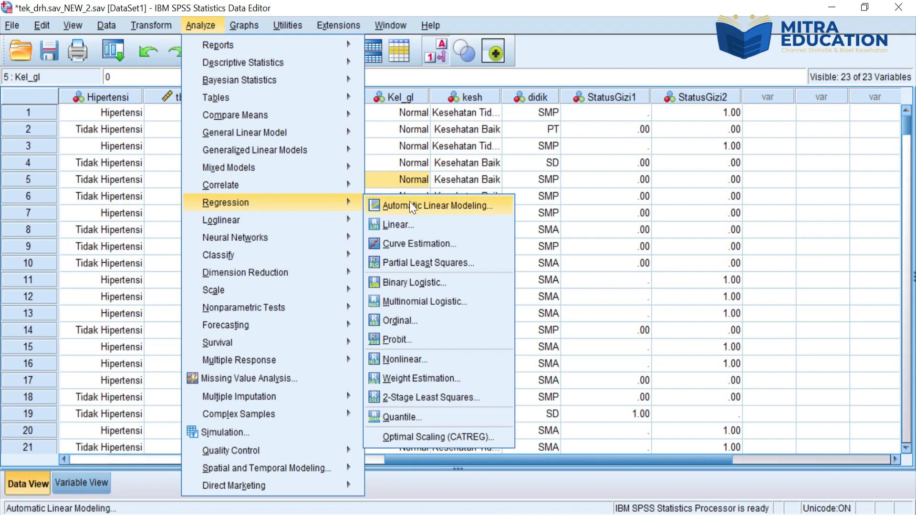
pyautogui.click(412, 282)
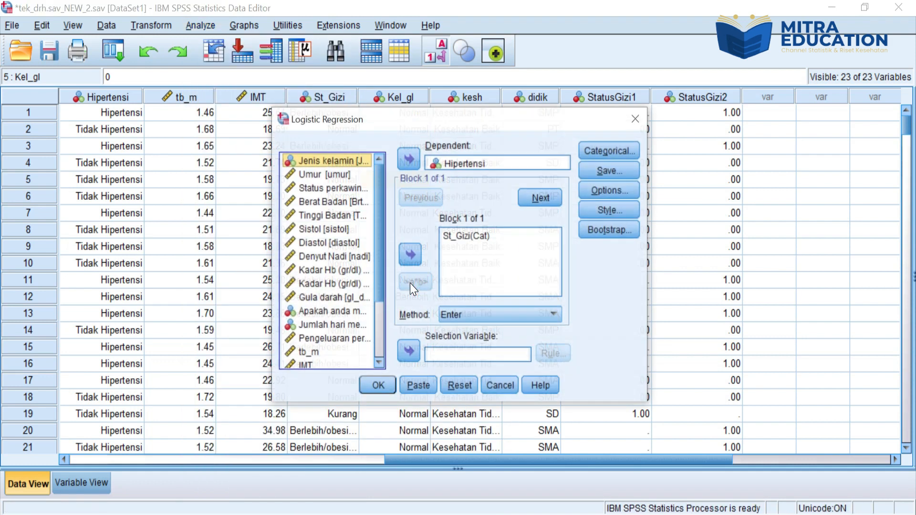
pyautogui.click(459, 388)
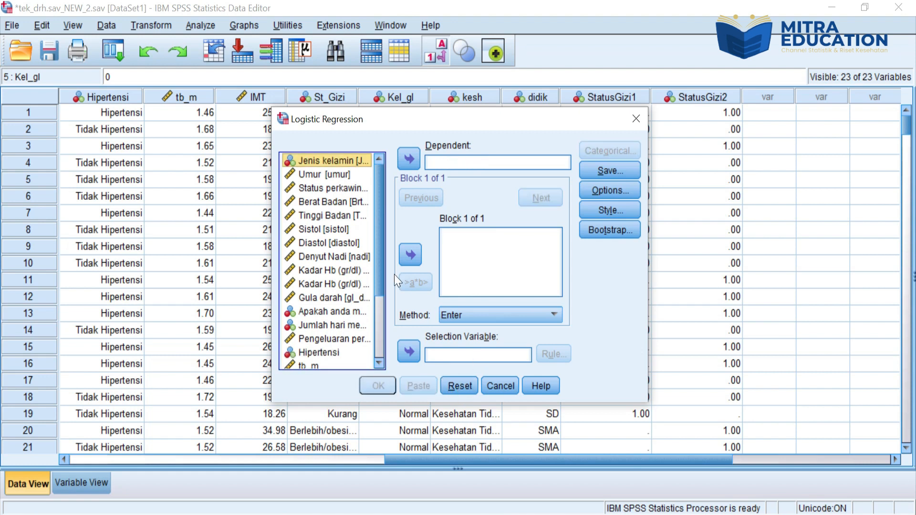
pyautogui.moveTo(382, 275); pyautogui.dragTo(380, 348)
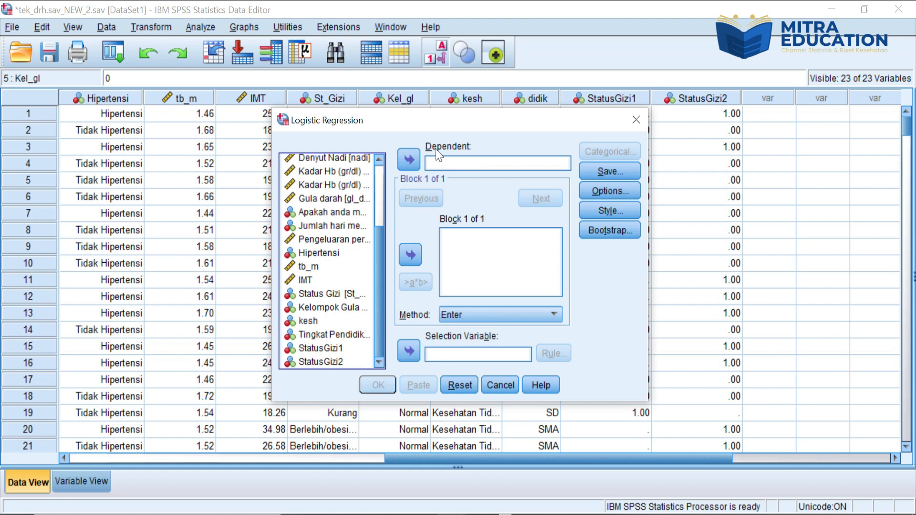
pyautogui.click(324, 254)
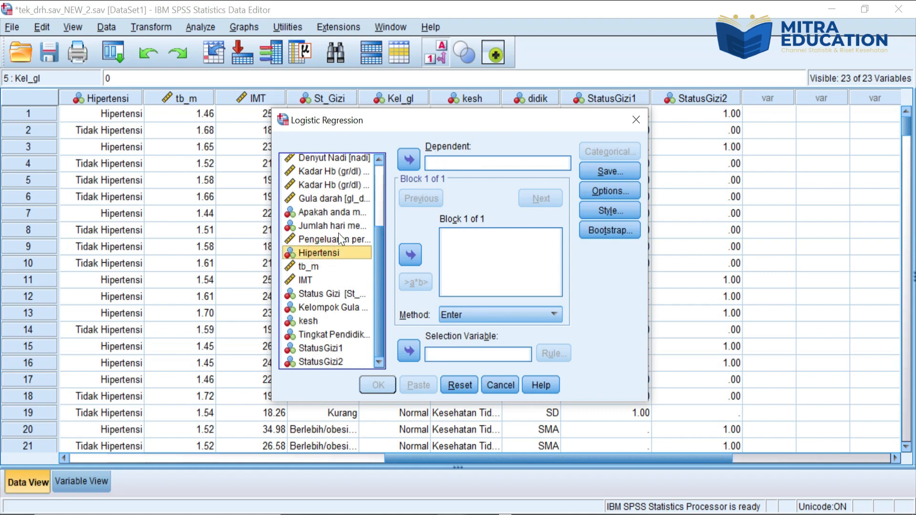
pyautogui.click(414, 159)
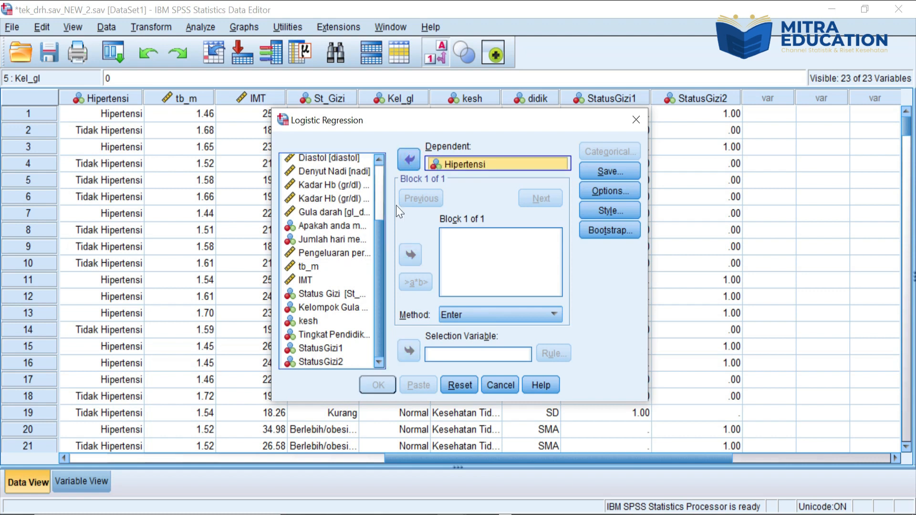
# Step: Add Status Gizi as a covariate and define it as categorical with the Indicator contrast and the first category as reference
pyautogui.click(333, 294)
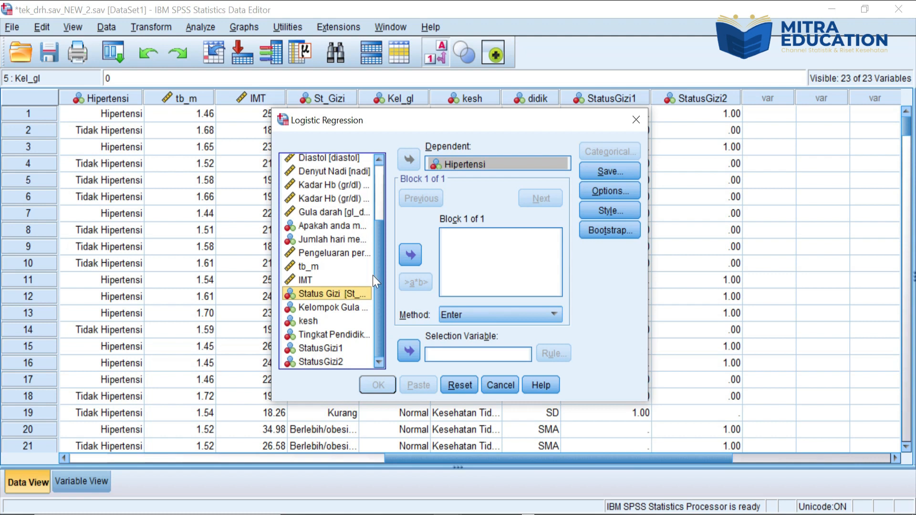
pyautogui.click(410, 255)
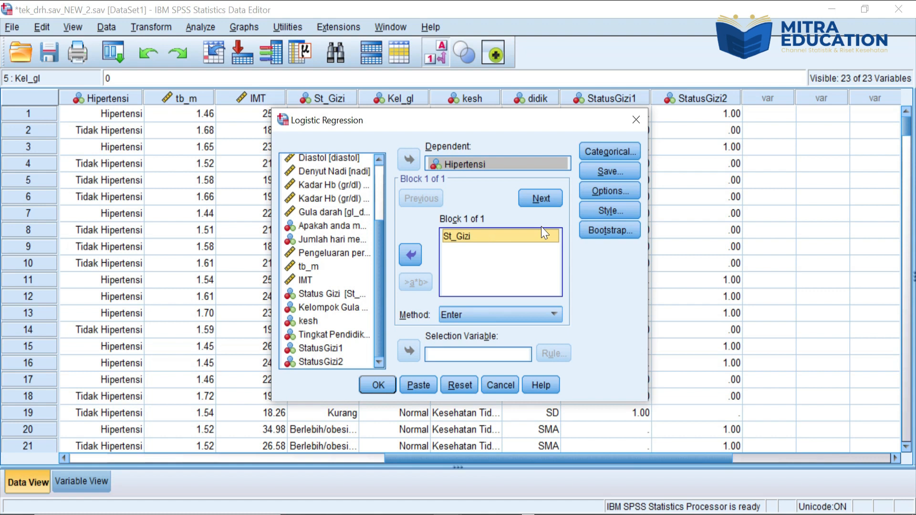
pyautogui.click(614, 155)
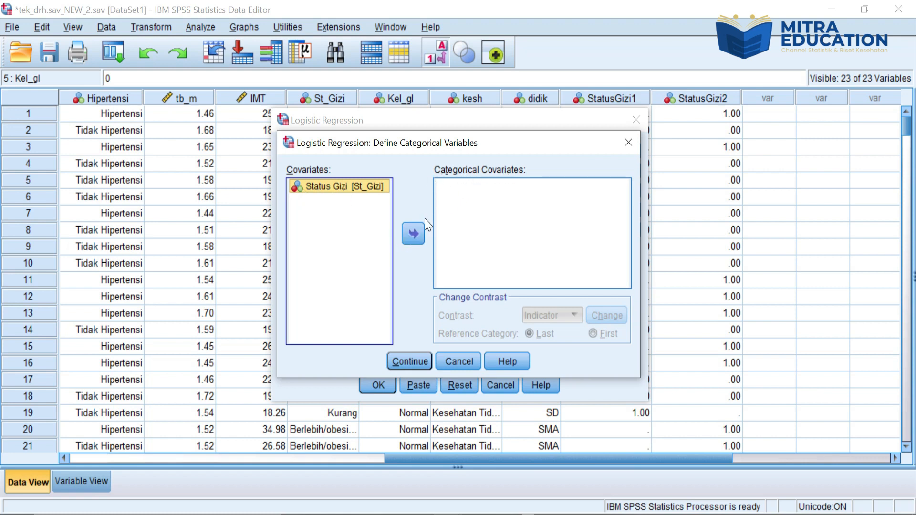
pyautogui.click(413, 232)
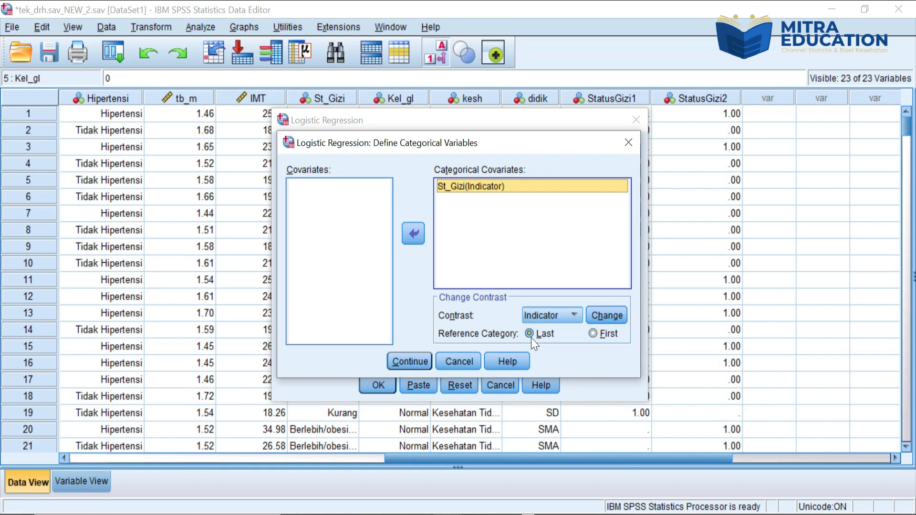
pyautogui.click(595, 333)
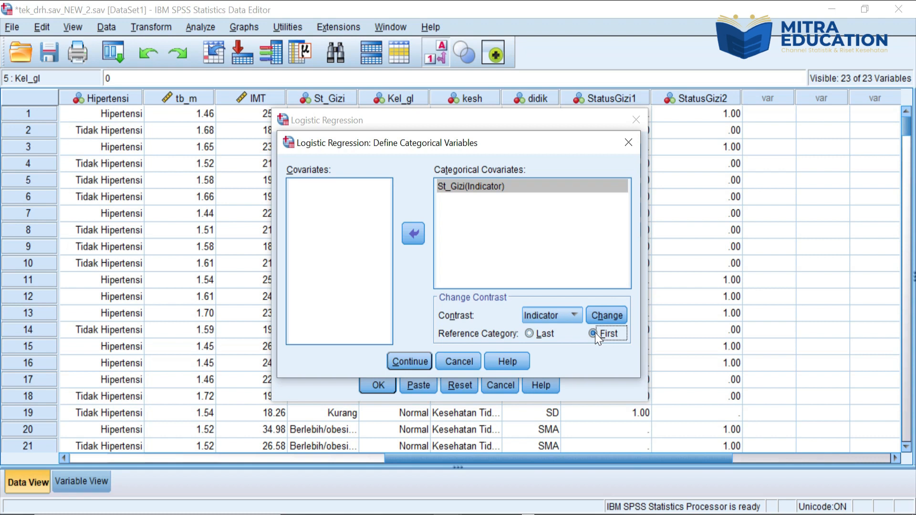
pyautogui.click(607, 309)
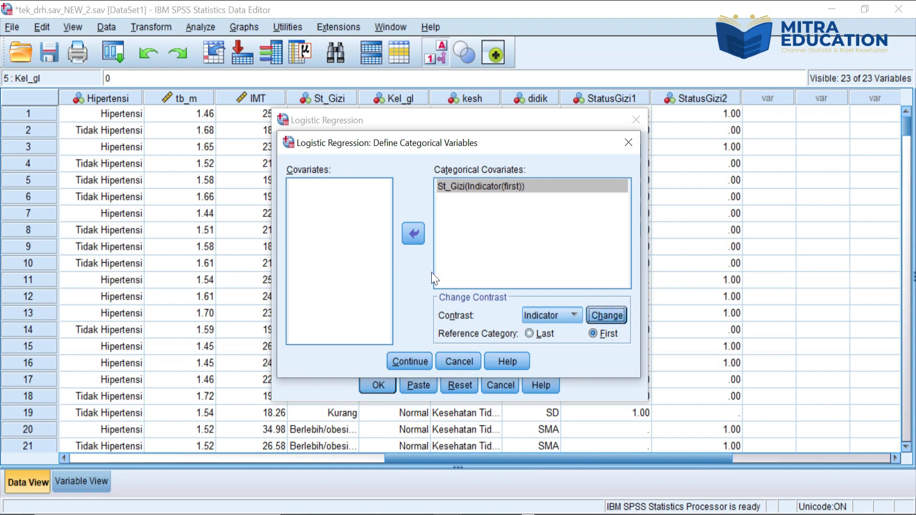
pyautogui.click(405, 364)
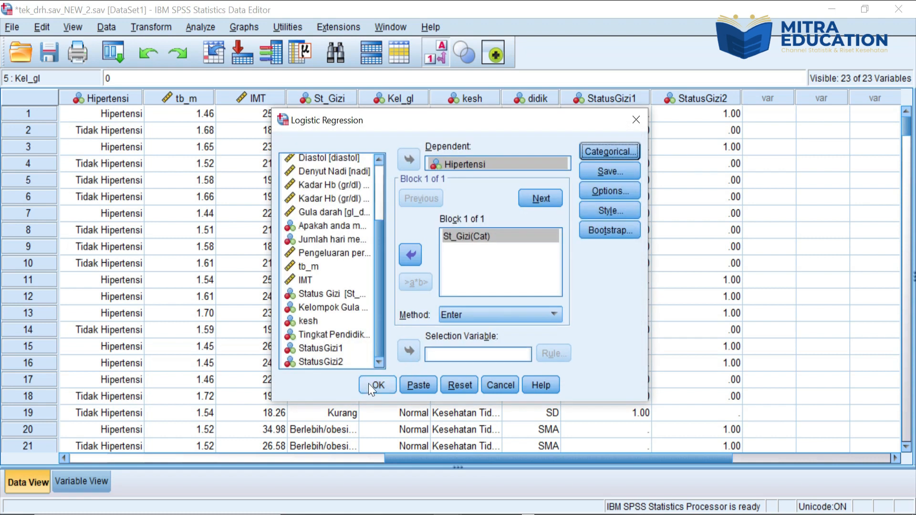
# Step: Include the 95% CI for exp(B) and run the logistic regression of Hipertensi on Status Gizi
pyautogui.click(589, 192)
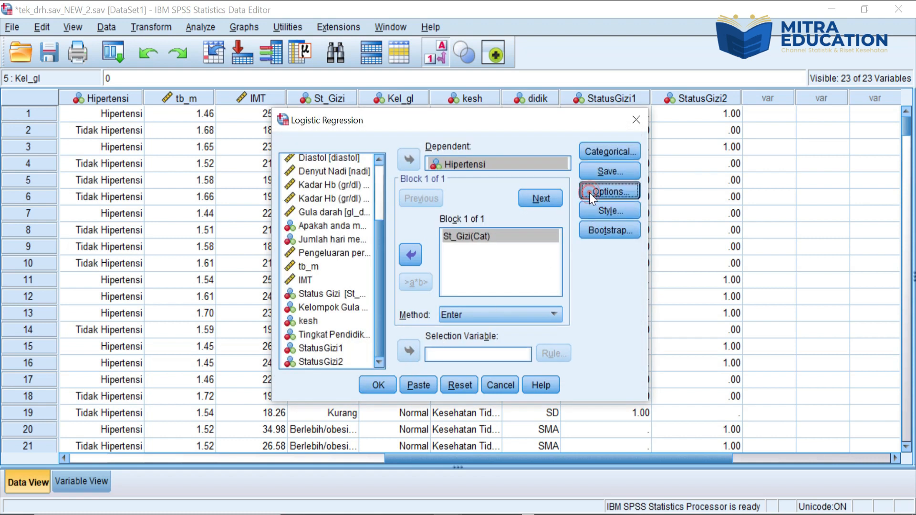
pyautogui.click(459, 197)
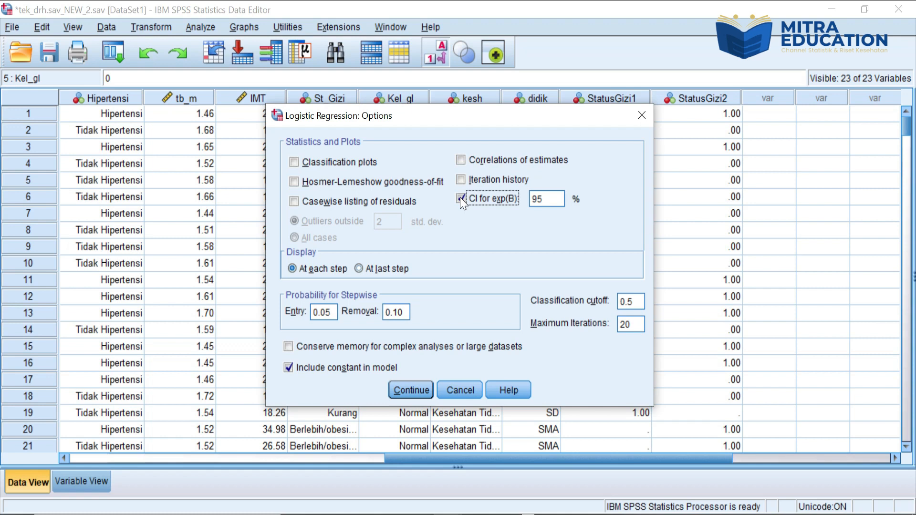
pyautogui.click(399, 387)
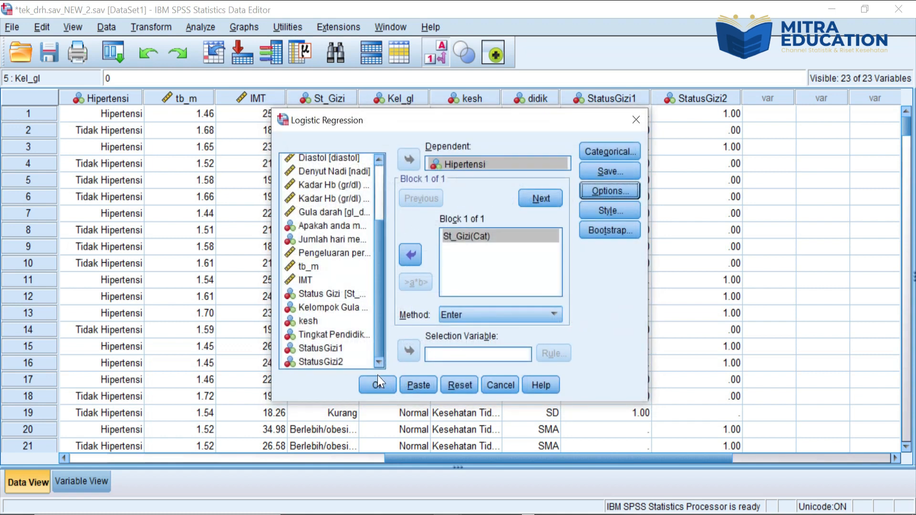
pyautogui.click(377, 382)
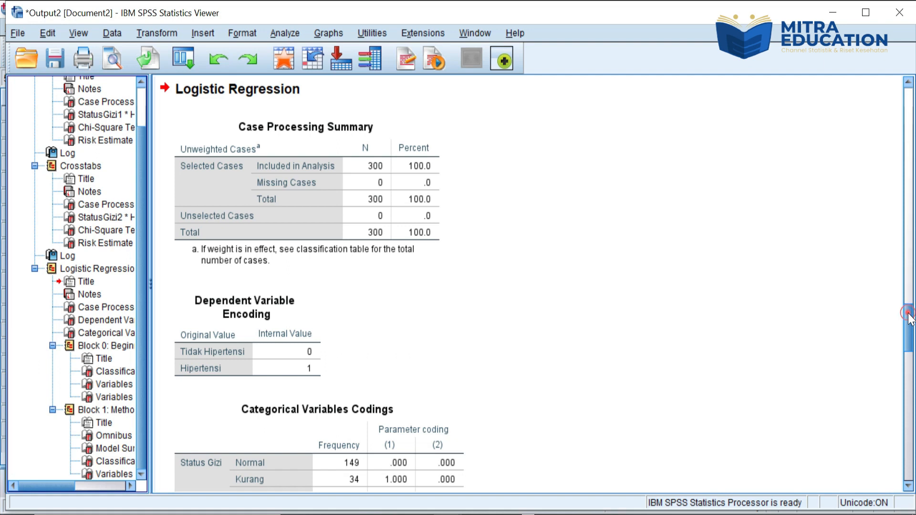
# Step: Examine the logistic regression output for Status Gizi, from the categorical variable codings through the variables in the equation
pyautogui.moveTo(910, 324); pyautogui.dragTo(910, 355)
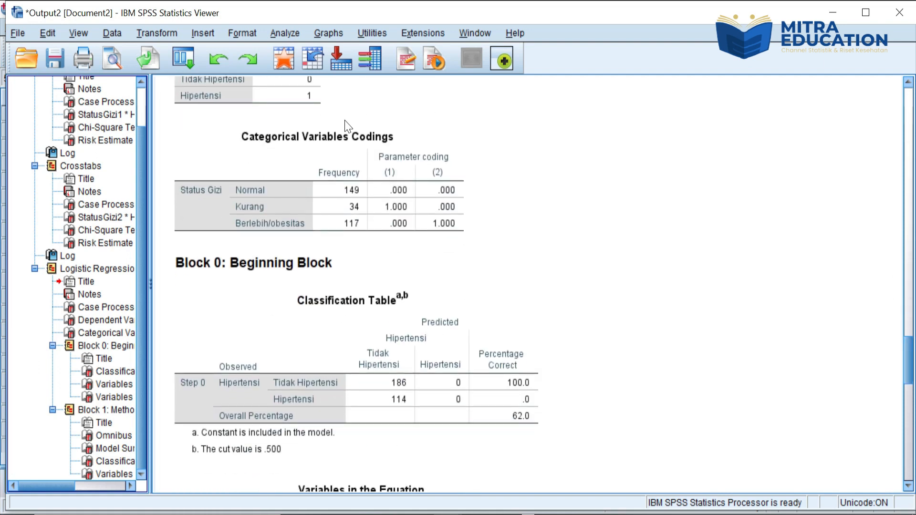
pyautogui.click(372, 220)
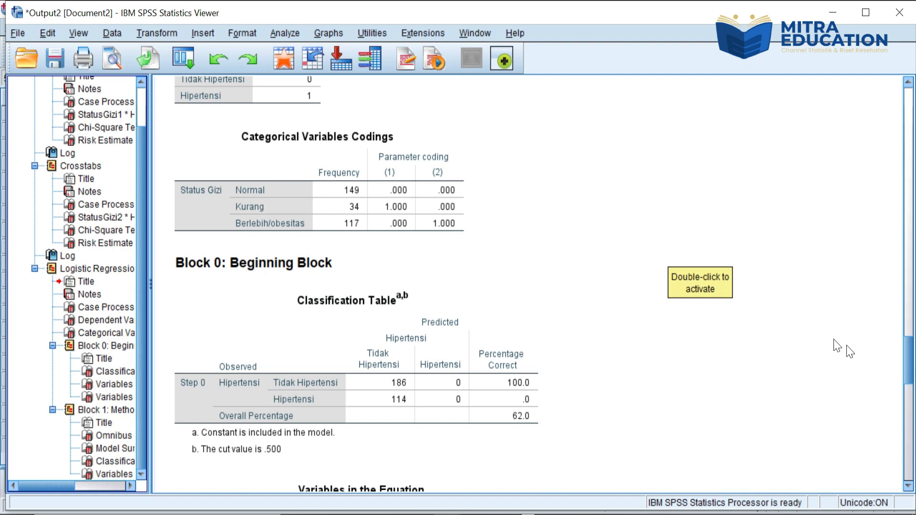
pyautogui.moveTo(908, 356); pyautogui.dragTo(912, 470)
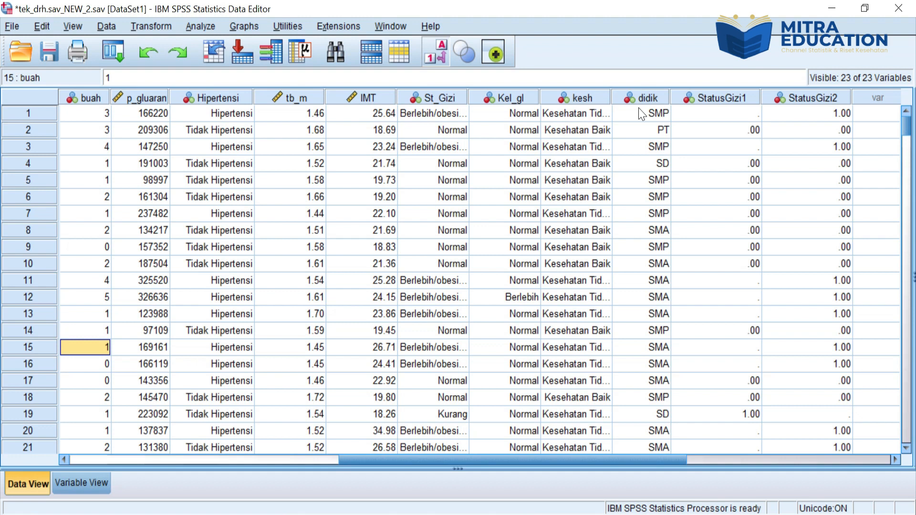
# Step: Set up a new crosstab with Tingkat Pendidikan replacing StatusGizi2 as the row variable against Hipertensi
pyautogui.click(195, 26)
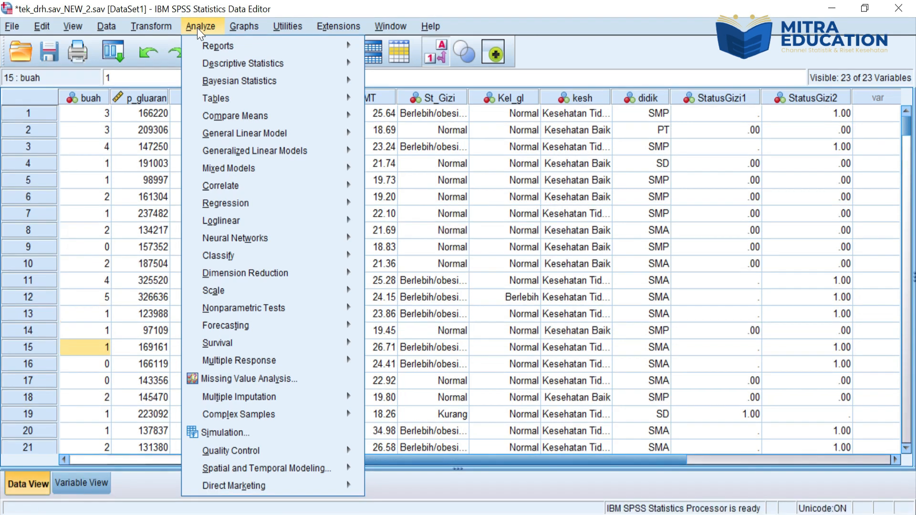
pyautogui.moveTo(214, 66)
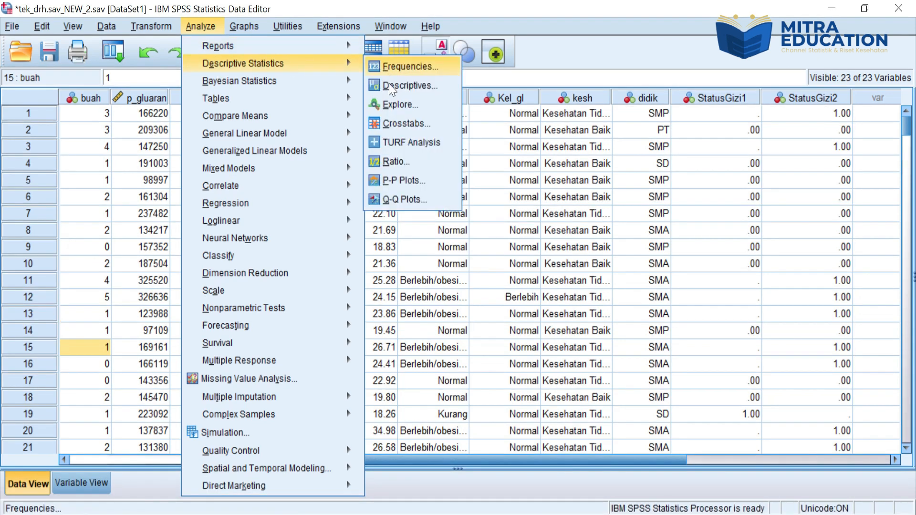
pyautogui.click(392, 125)
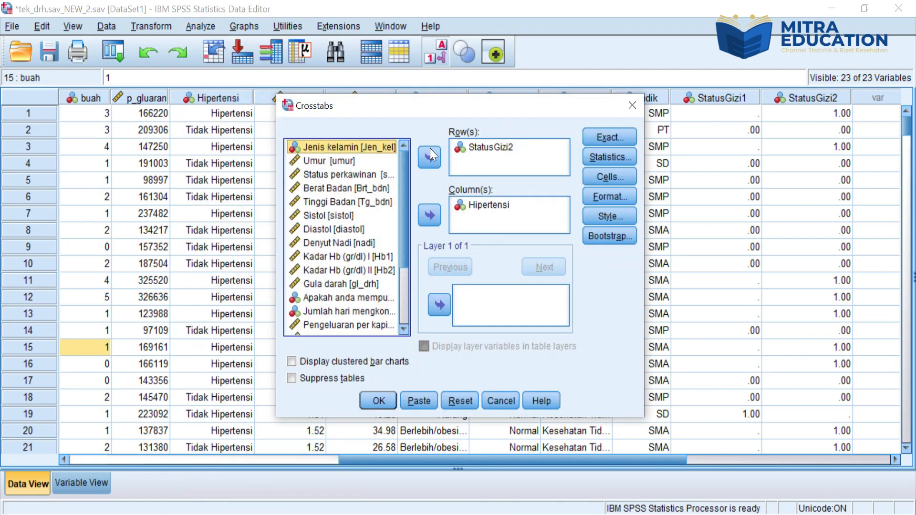
pyautogui.click(486, 150)
pyautogui.click(430, 158)
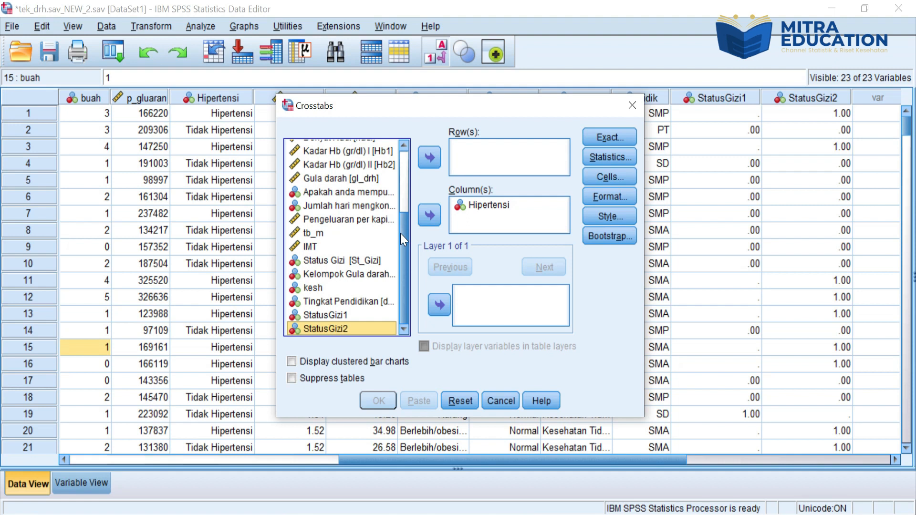
pyautogui.click(342, 302)
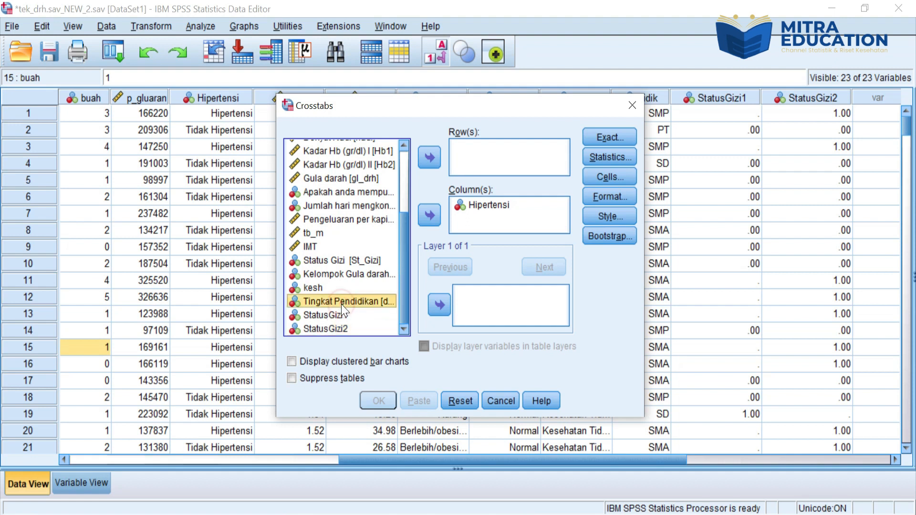
pyautogui.click(427, 155)
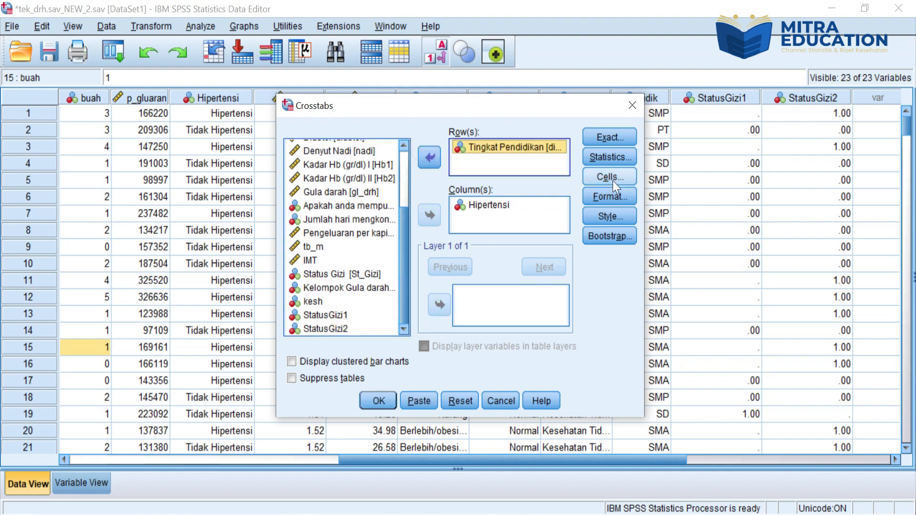
# Step: Add expected counts to the cell display and run the Tingkat Pendidikan by Hipertensi crosstab with Chi-square and Risk statistics
pyautogui.click(609, 157)
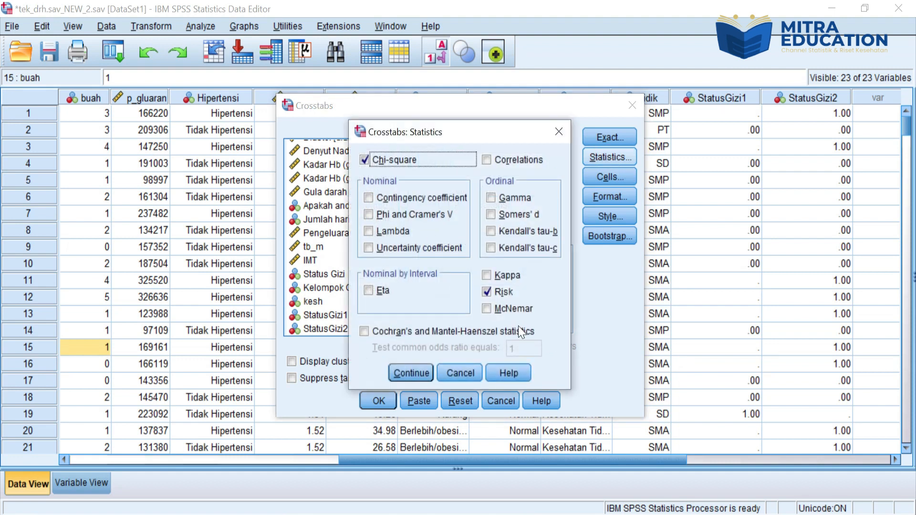
pyautogui.click(411, 373)
pyautogui.click(616, 175)
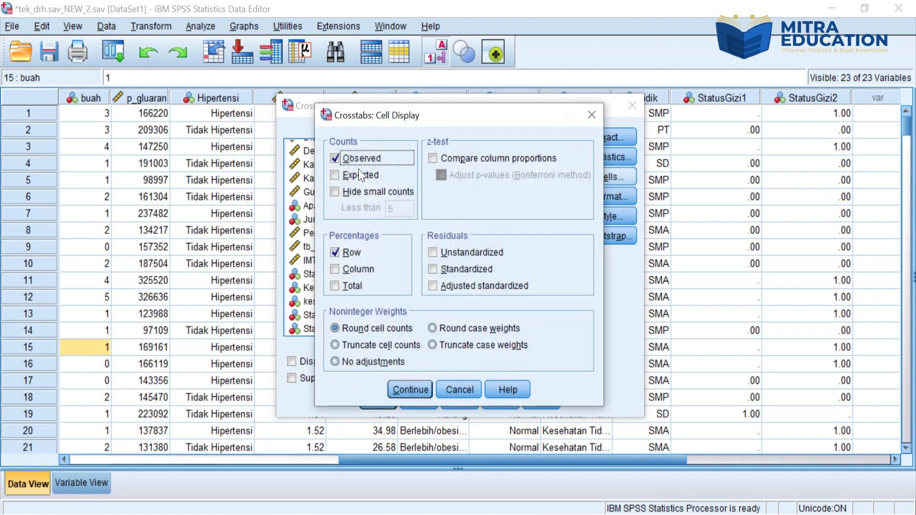
pyautogui.click(341, 175)
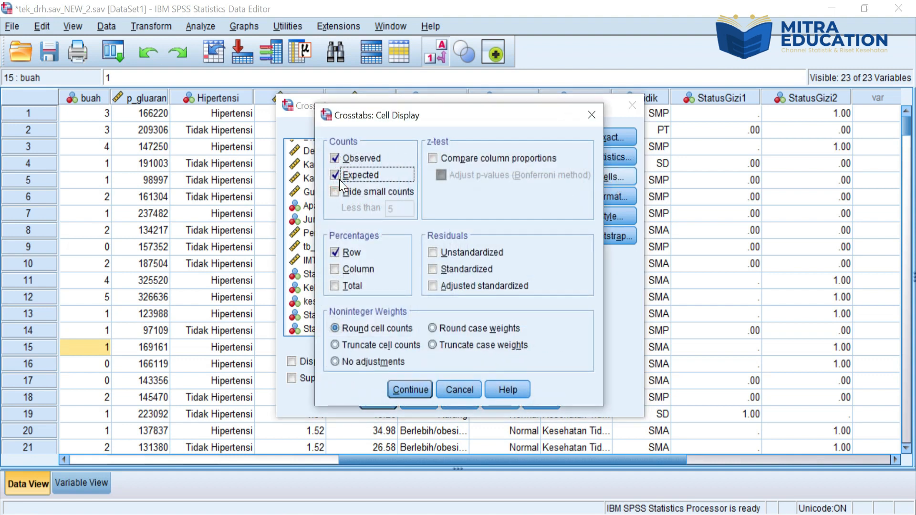
pyautogui.click(411, 395)
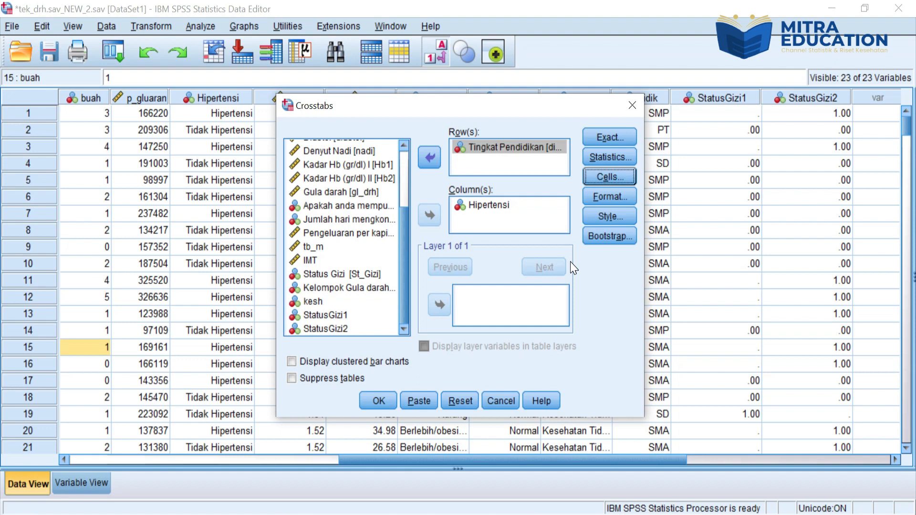
pyautogui.click(371, 398)
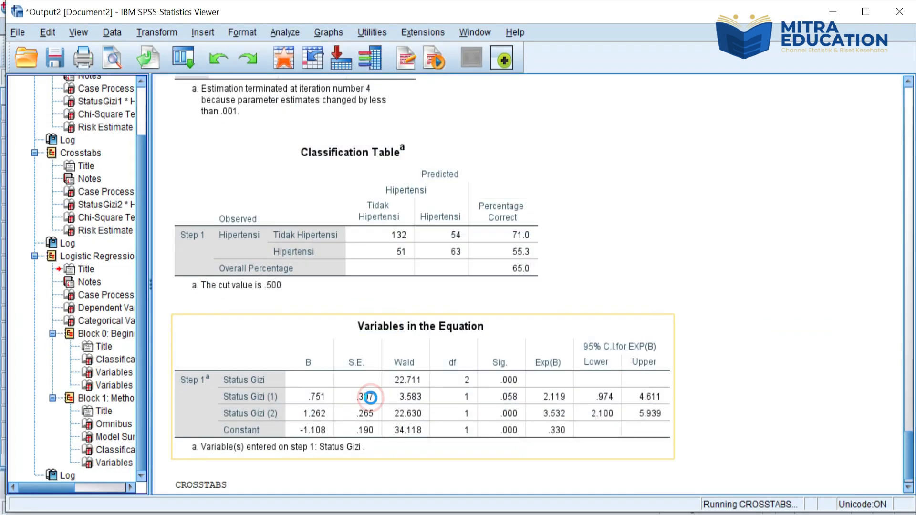
# Step: Examine the expected counts, chi-square tests and risk estimate in the Tingkat Pendidikan by Hipertensi crosstab output
pyautogui.scroll(-3, 859, 425)
pyautogui.click(361, 165)
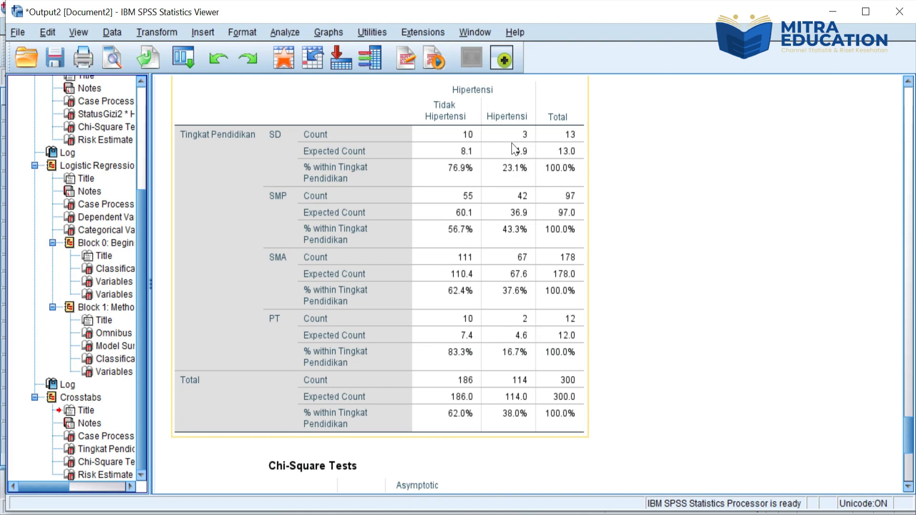
pyautogui.click(663, 223)
pyautogui.click(317, 101)
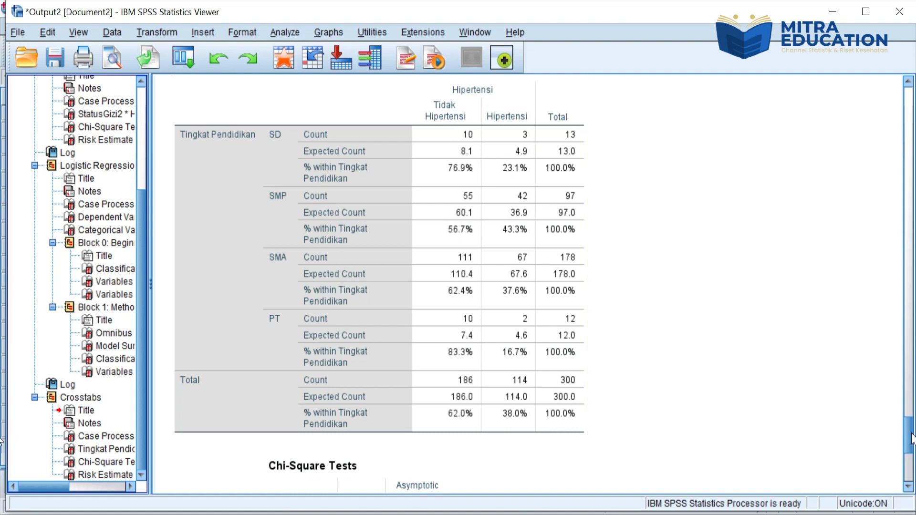
pyautogui.moveTo(911, 439); pyautogui.dragTo(911, 462)
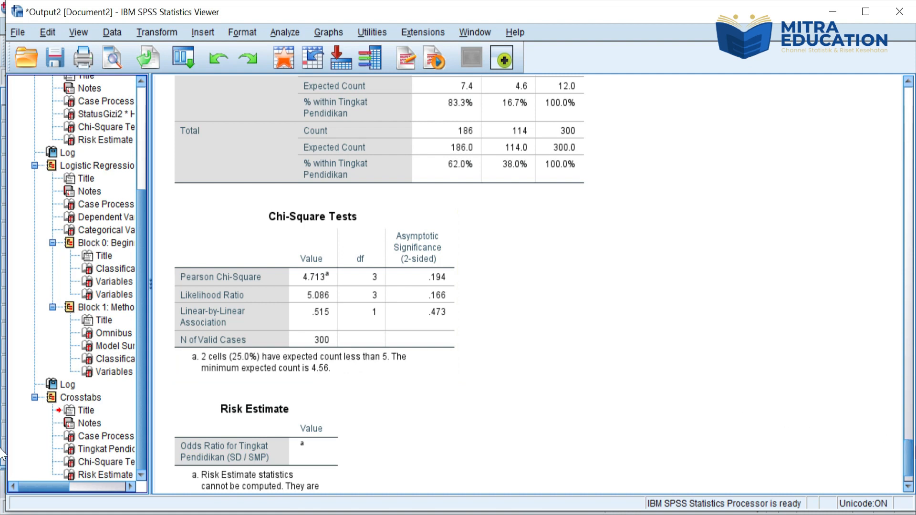
pyautogui.moveTo(911, 462); pyautogui.dragTo(908, 436)
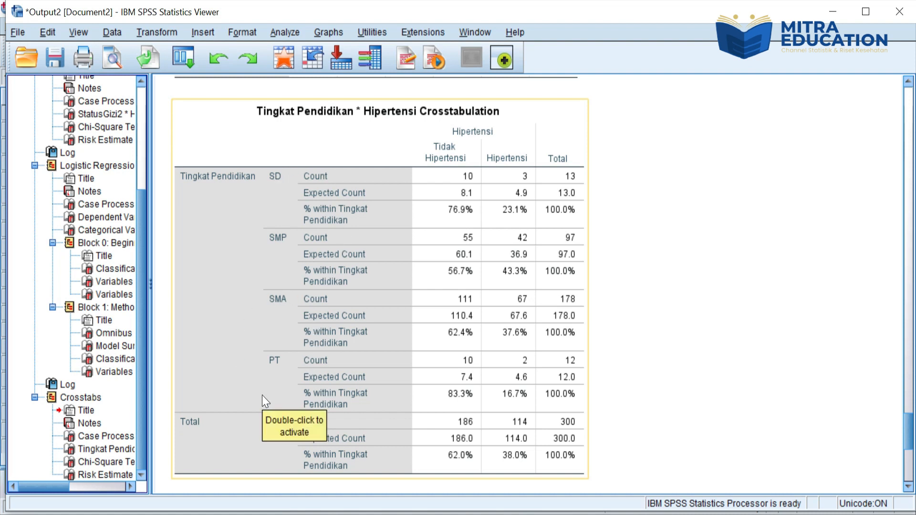
# Step: Return to the data set and remove the previous St_Gizi to StatusGizi2 mapping from Recode into Different Variables
pyautogui.hotkey('alt', 'Tab')
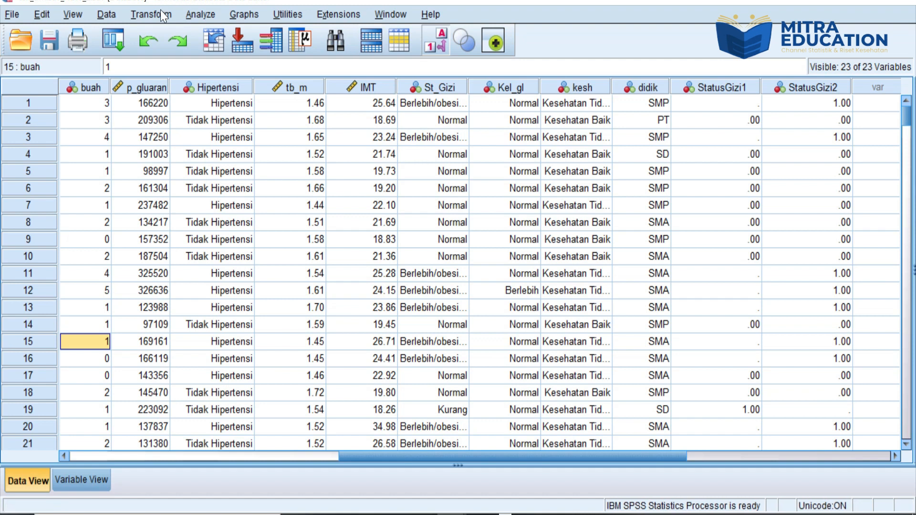
pyautogui.click(151, 13)
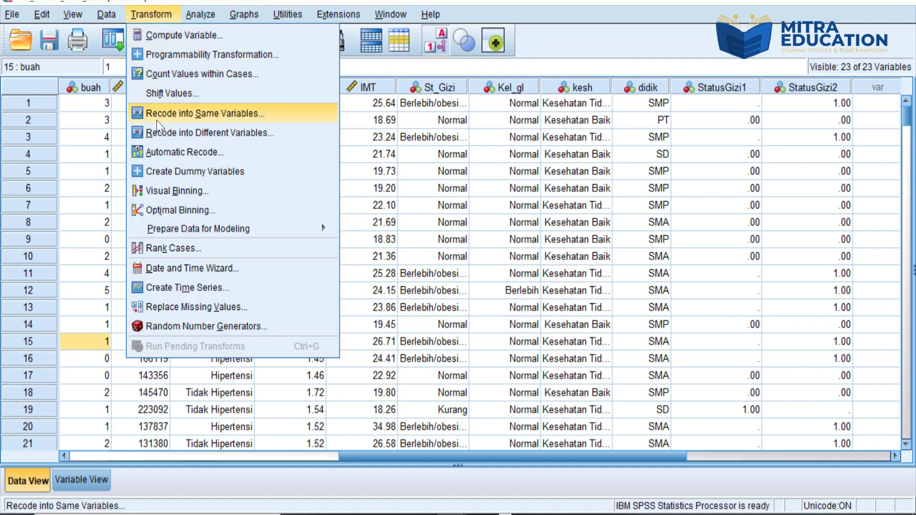
pyautogui.click(159, 134)
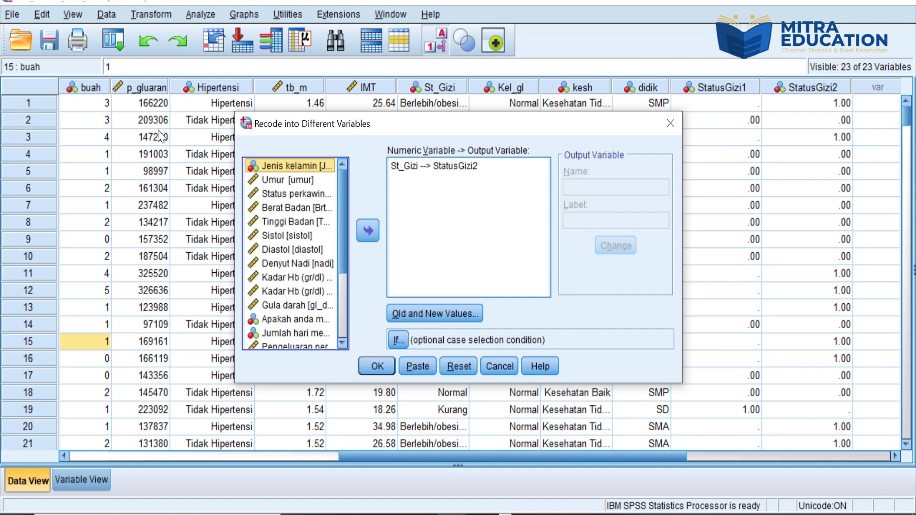
pyautogui.click(419, 167)
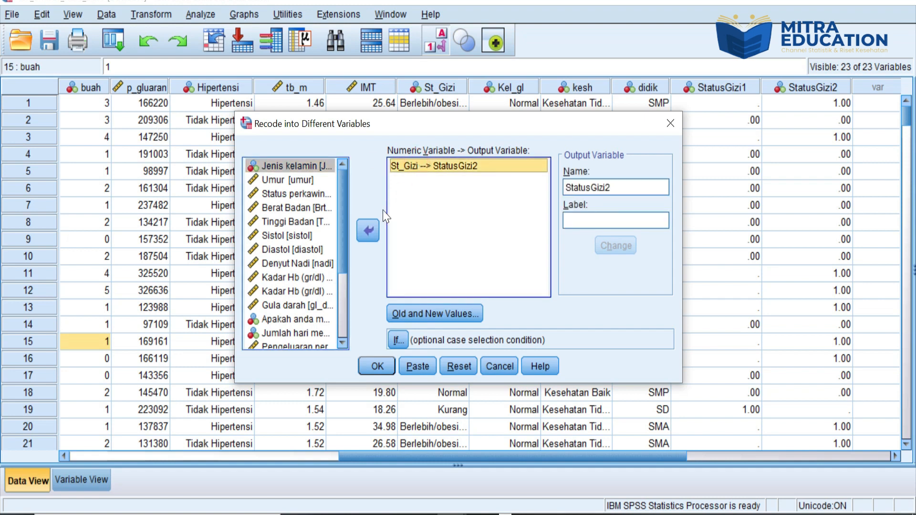
pyautogui.click(372, 230)
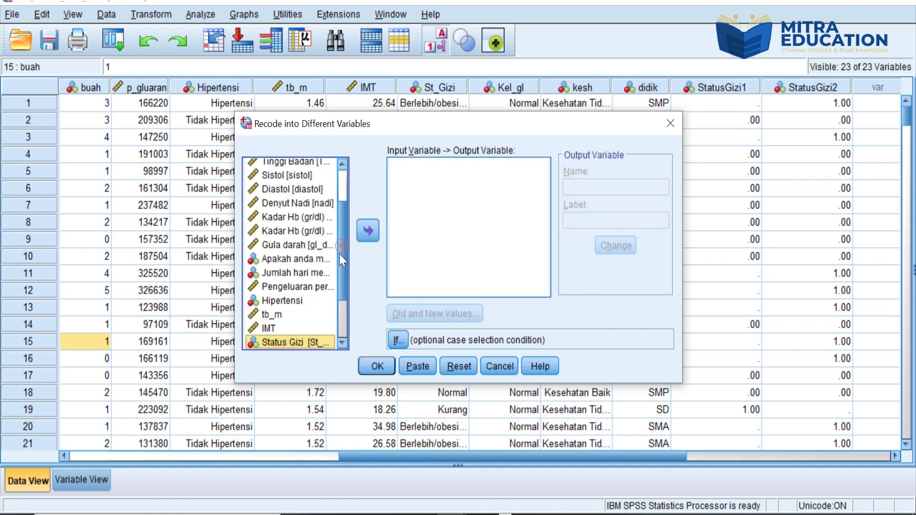
# Step: Look up the value labels of Tingkat Pendidikan in its variable information
pyautogui.scroll(-2, 337, 322)
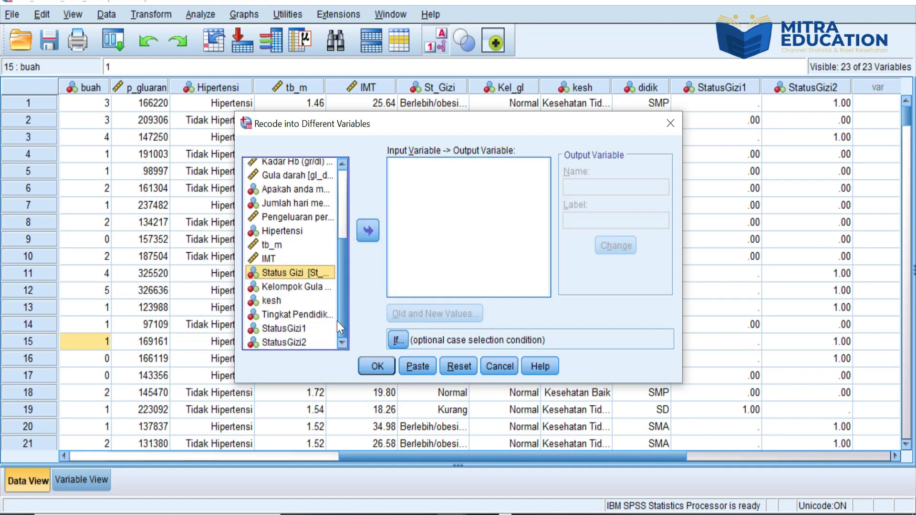
pyautogui.click(305, 315)
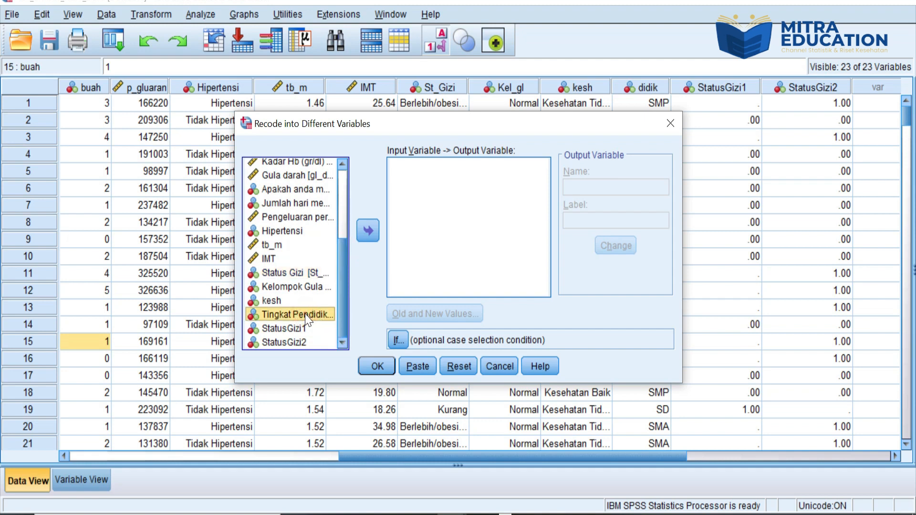
pyautogui.rightClick(307, 321)
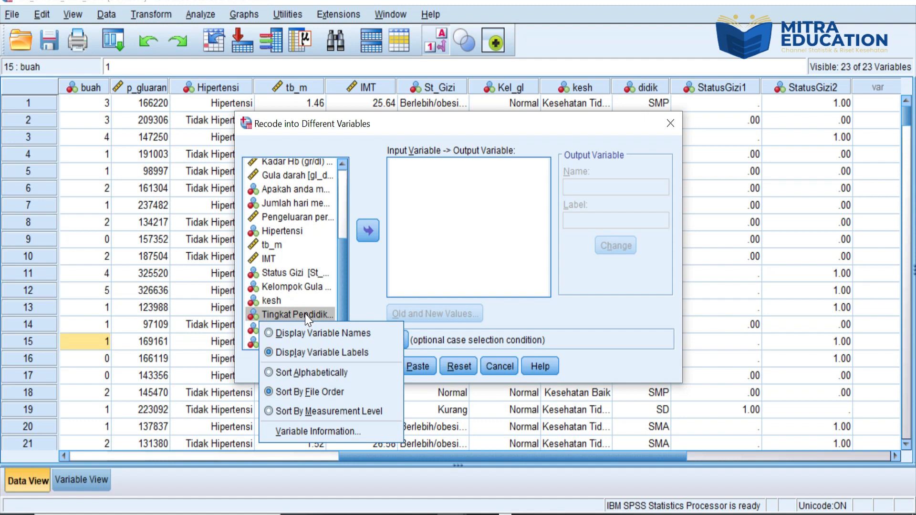
pyautogui.click(321, 431)
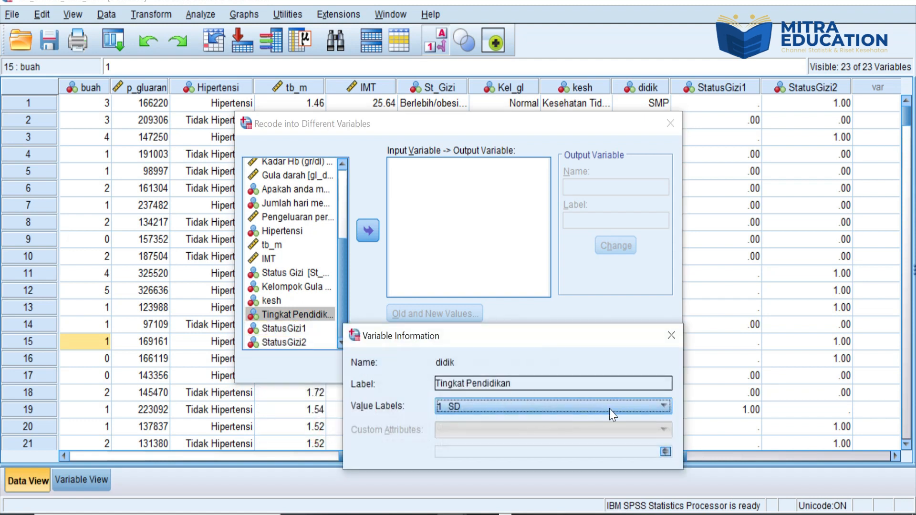
pyautogui.click(664, 406)
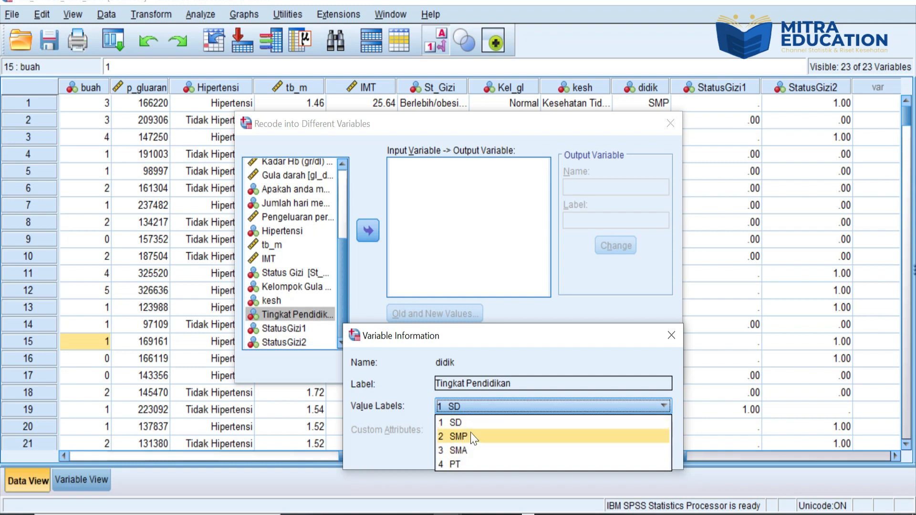
pyautogui.click(671, 336)
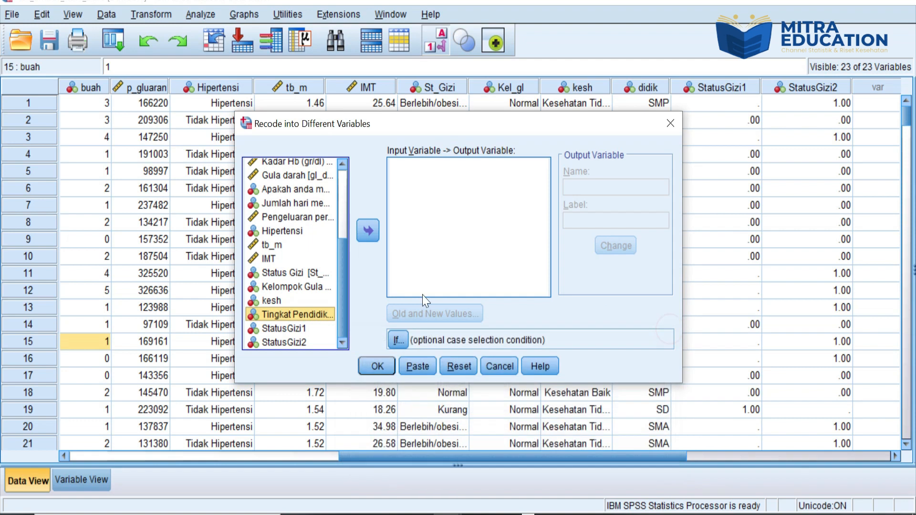
# Step: Add Tingkat Pendidikan as the recode input and name its output variable Kel_Didik
pyautogui.click(373, 229)
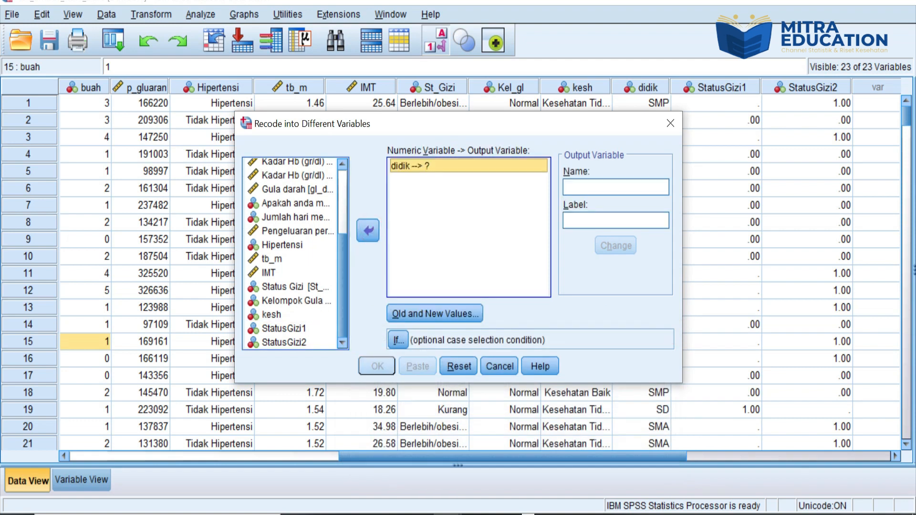
pyautogui.click(580, 182)
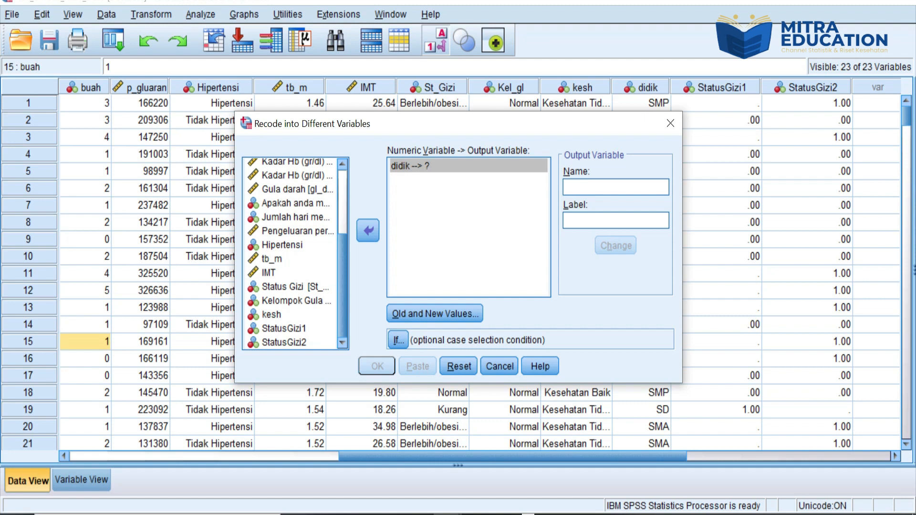
pyautogui.write('Kel')
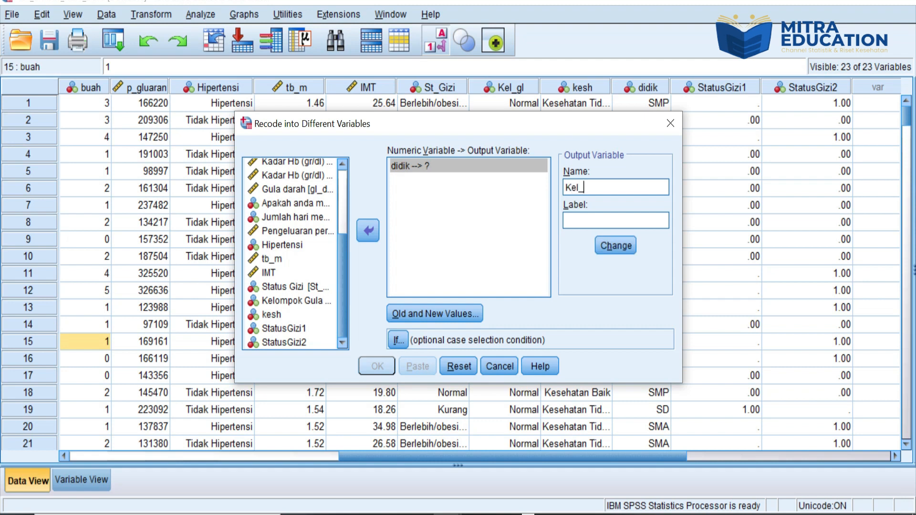
pyautogui.write('_Didik')
pyautogui.click(617, 247)
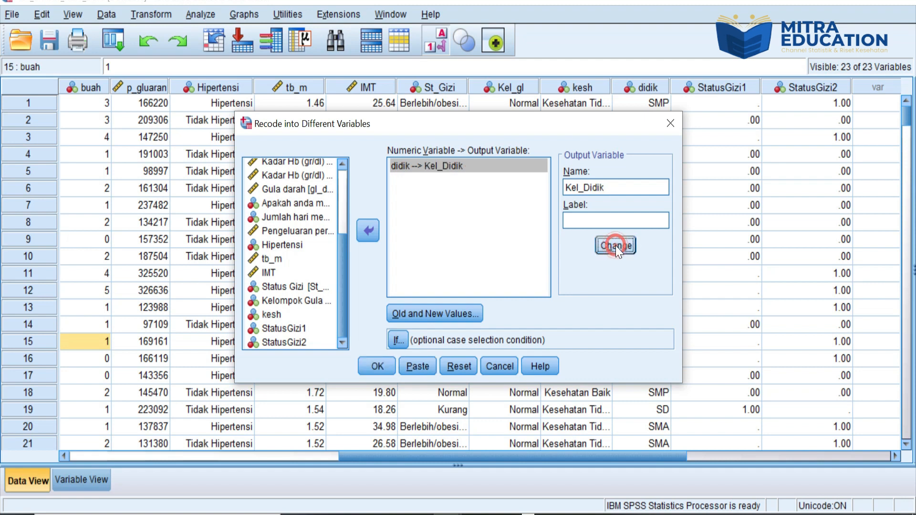
# Step: Remove the leftover 1 to 0 and 3 to 1 mappings from the old and new values of the Kel_Didik recode
pyautogui.click(468, 314)
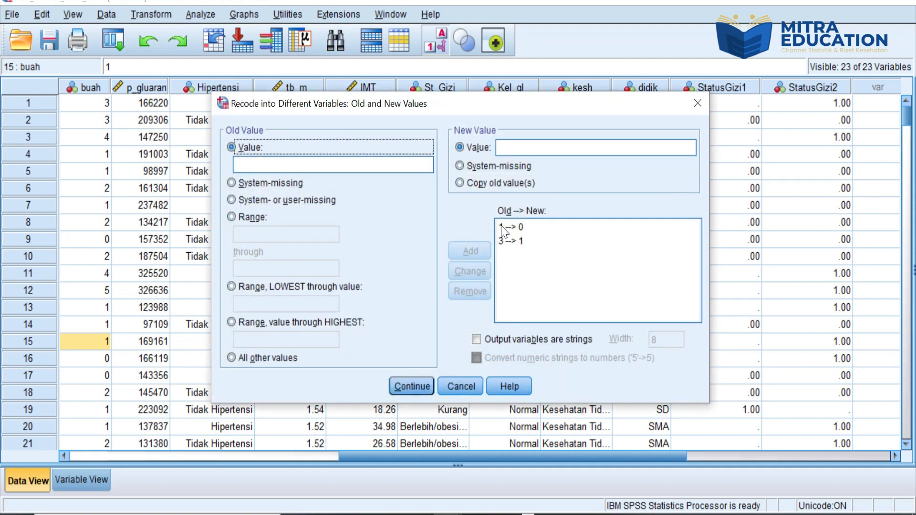
pyautogui.click(507, 227)
pyautogui.click(470, 291)
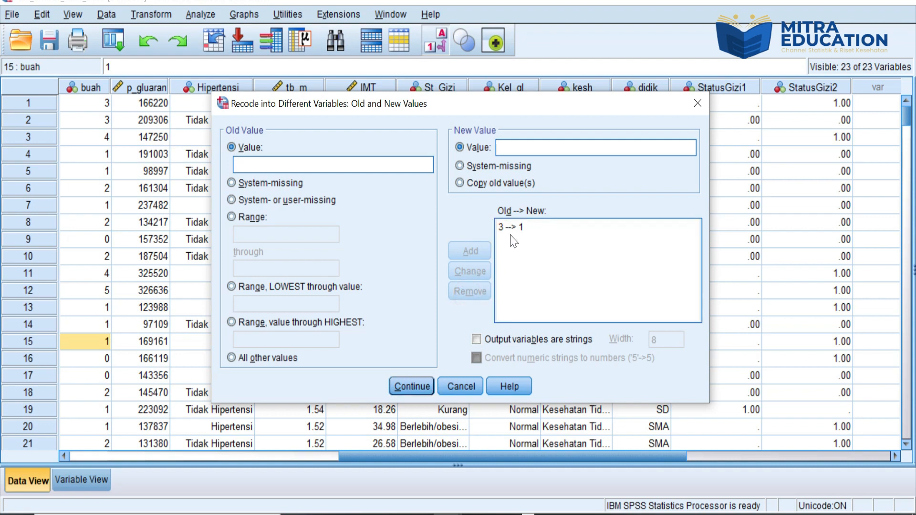
pyautogui.click(508, 228)
pyautogui.click(466, 291)
# Step: Add a range mapping that recodes old values 1 through 2 to new value 0
pyautogui.click(233, 216)
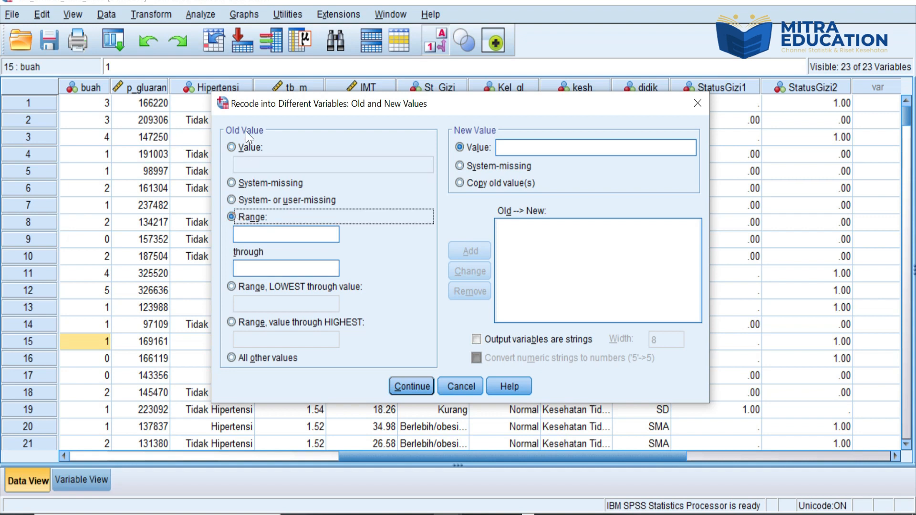
pyautogui.click(241, 234)
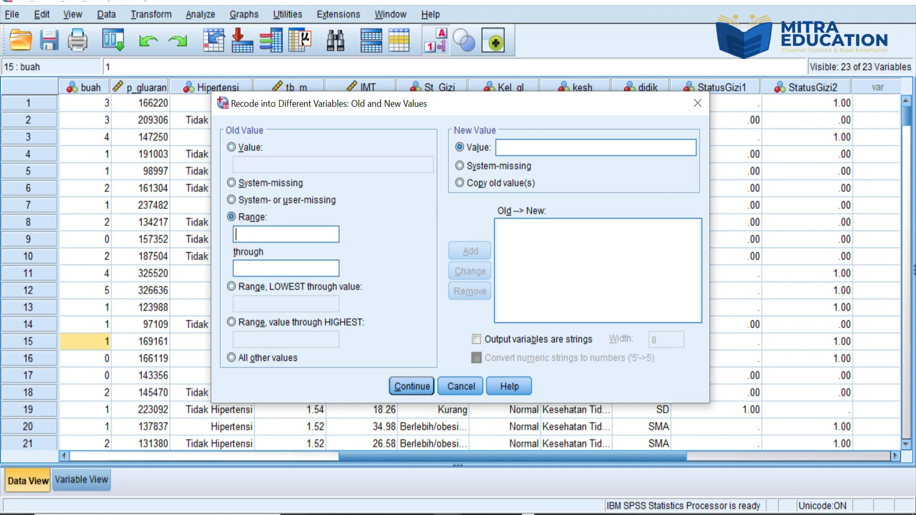
pyautogui.click(243, 268)
pyautogui.write('2')
pyautogui.click(525, 144)
pyautogui.write('0')
pyautogui.click(463, 250)
# Step: Add a range mapping of old values 3 through 4 to new value 1 and run the recode into Kel_Didik
pyautogui.click(243, 232)
pyautogui.write('2')
pyautogui.press('BackSpace')
pyautogui.click(239, 268)
pyautogui.write('4')
pyautogui.click(516, 144)
pyautogui.write('1')
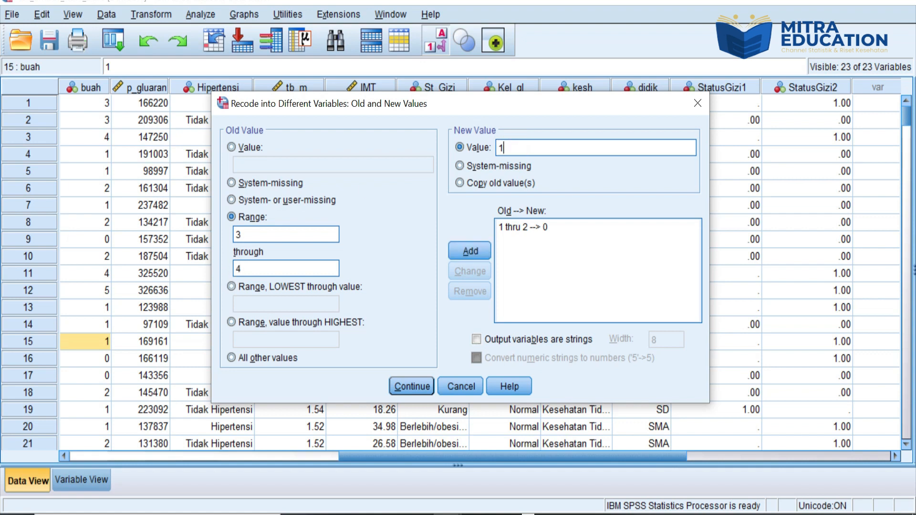
pyautogui.click(472, 247)
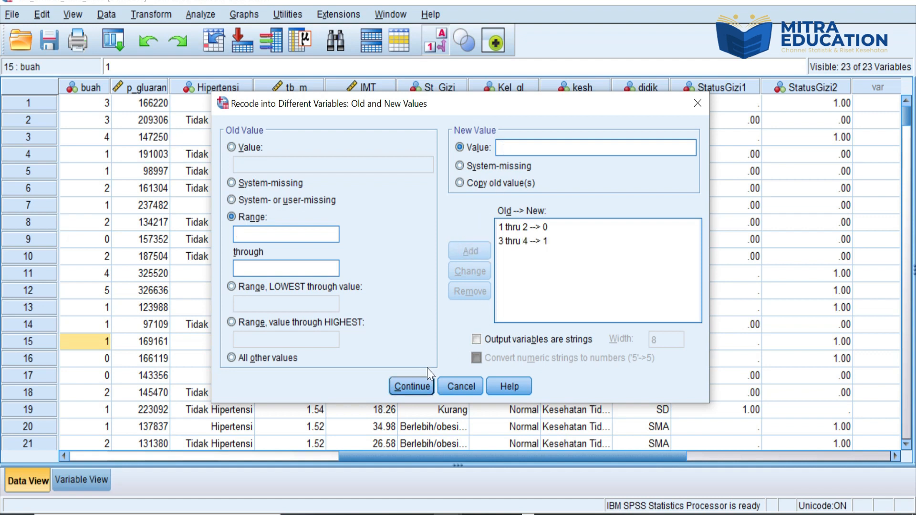
pyautogui.click(412, 386)
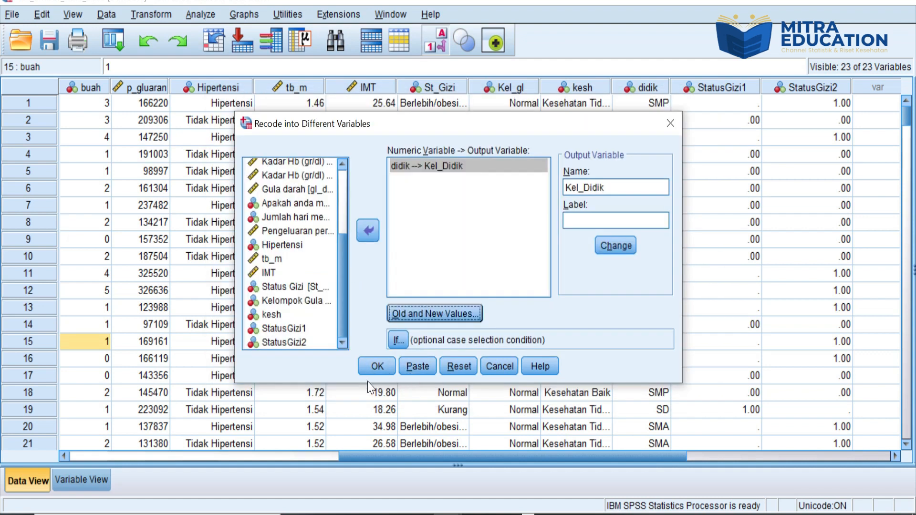
pyautogui.click(379, 373)
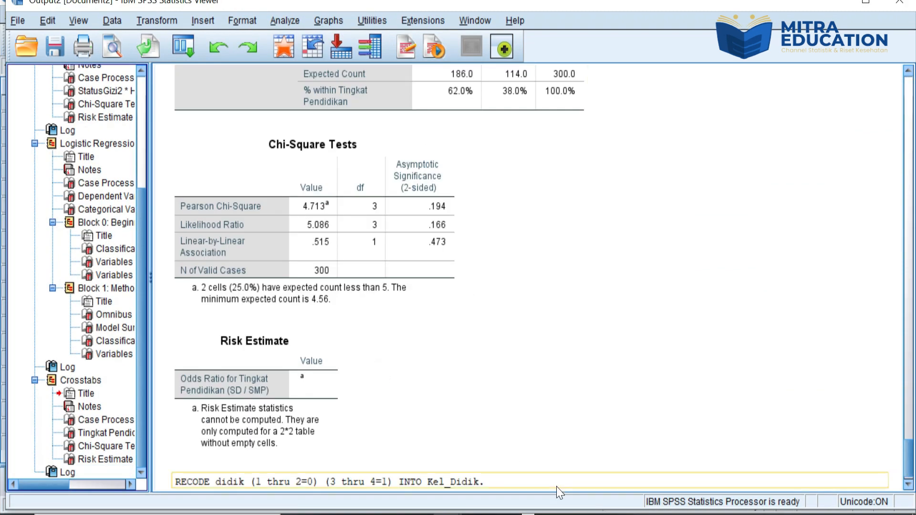
# Step: Return to the data set, open the definition of Kel_Didik and set its decimals to 0
pyautogui.moveTo(449, 507)
pyautogui.click(405, 465)
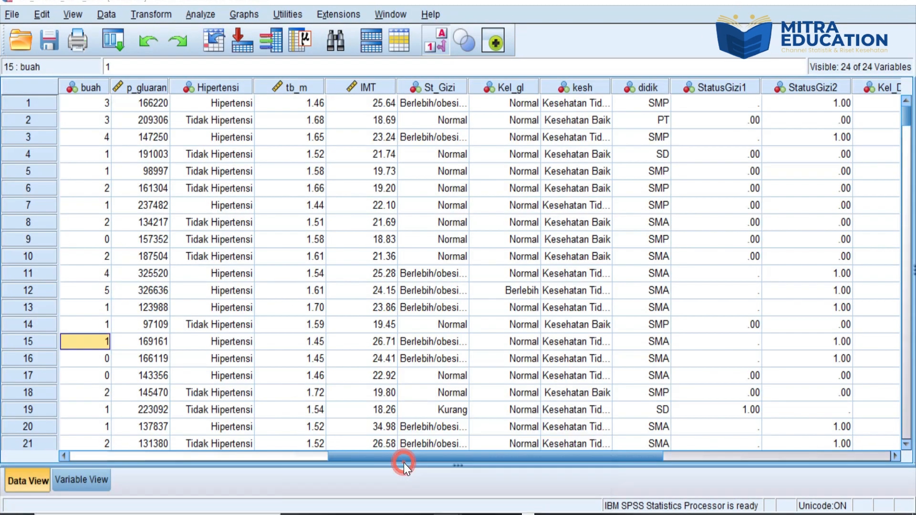
pyautogui.moveTo(482, 457); pyautogui.dragTo(641, 444)
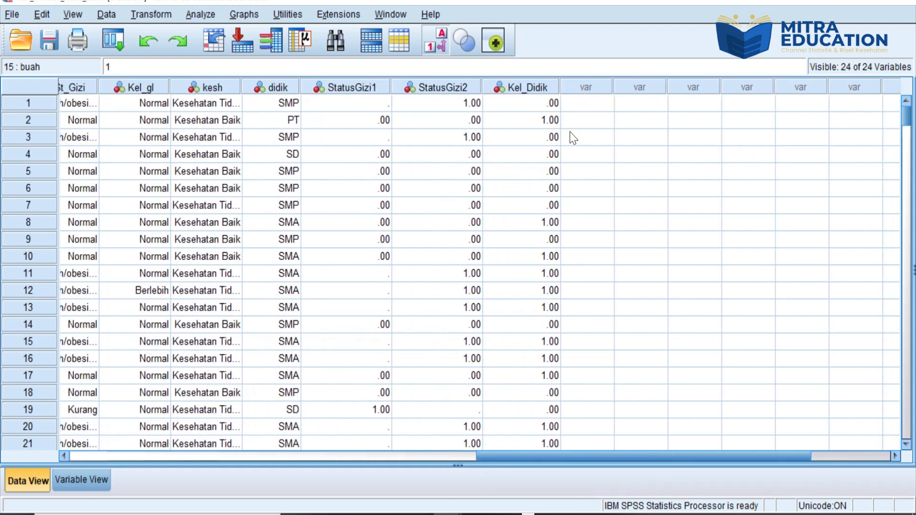
pyautogui.doubleClick(527, 91)
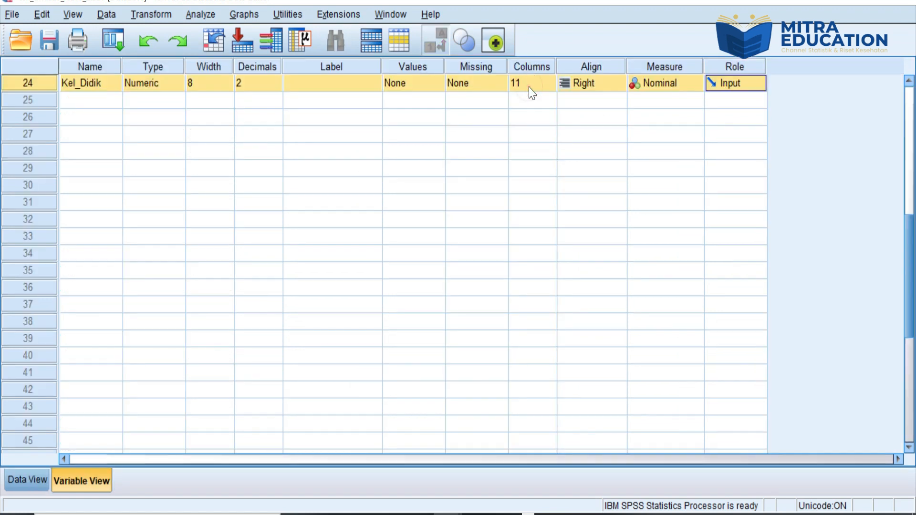
pyautogui.click(243, 87)
pyautogui.click(277, 90)
pyautogui.click(276, 89)
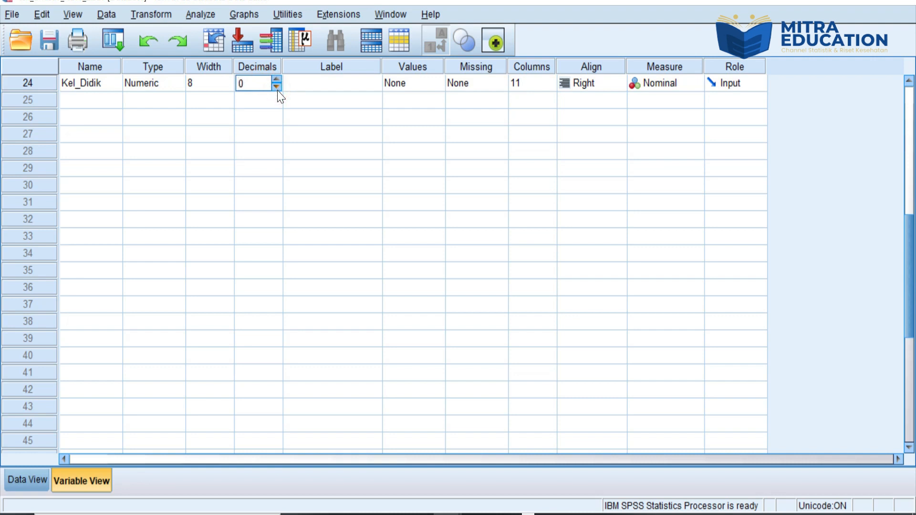
# Step: Add the value label "Pendidikan rendah" for value 0 of Kel_Didik
pyautogui.click(435, 84)
pyautogui.write('1')
pyautogui.press('BackSpace')
pyautogui.write('0')
pyautogui.click(358, 213)
pyautogui.write('Pendidi')
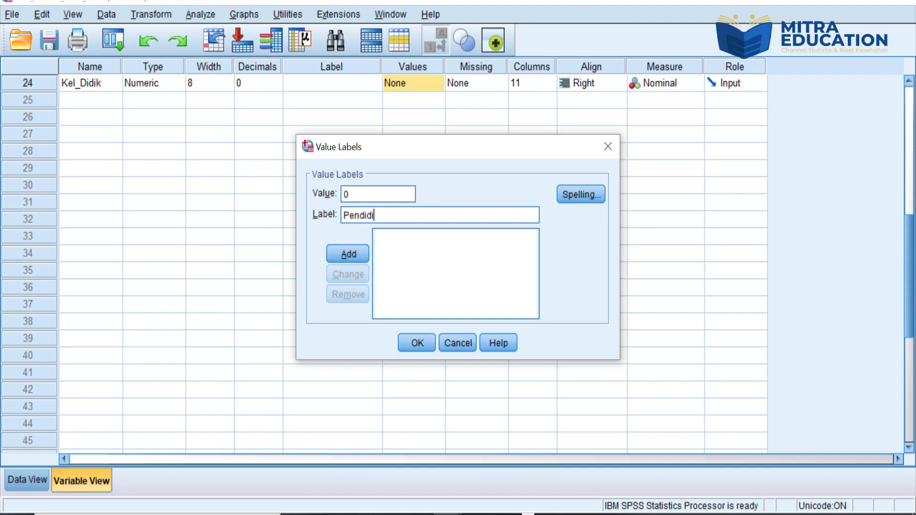
pyautogui.write('kan rendah')
pyautogui.click(351, 246)
# Step: Add the value label "Pendidikan Tinggi" for value 1 of Kel_Didik and apply the labels
pyautogui.write('1')
pyautogui.press('Tab')
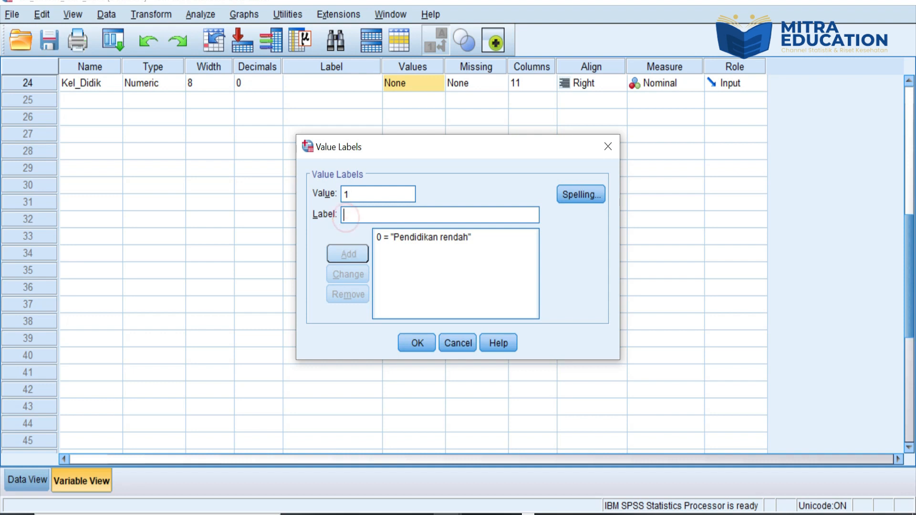
pyautogui.write('Pendidikan Tinggi')
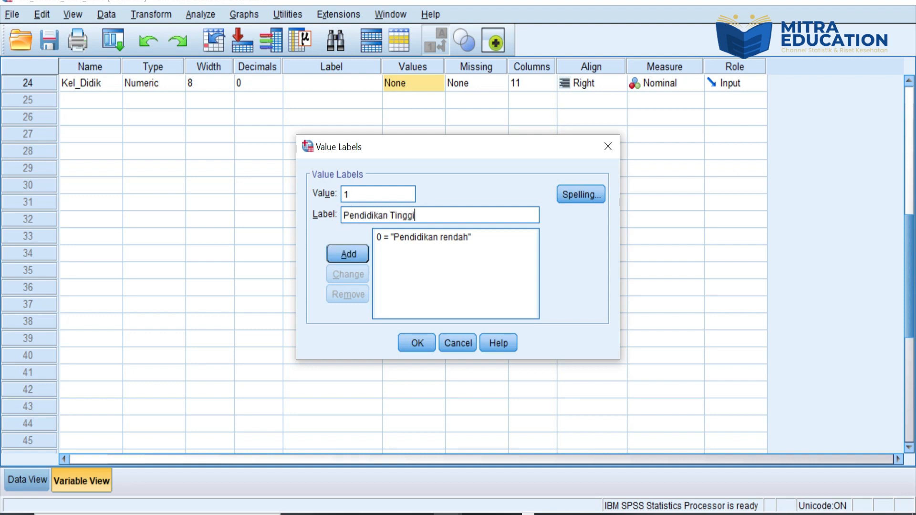
pyautogui.click(340, 246)
pyautogui.click(418, 345)
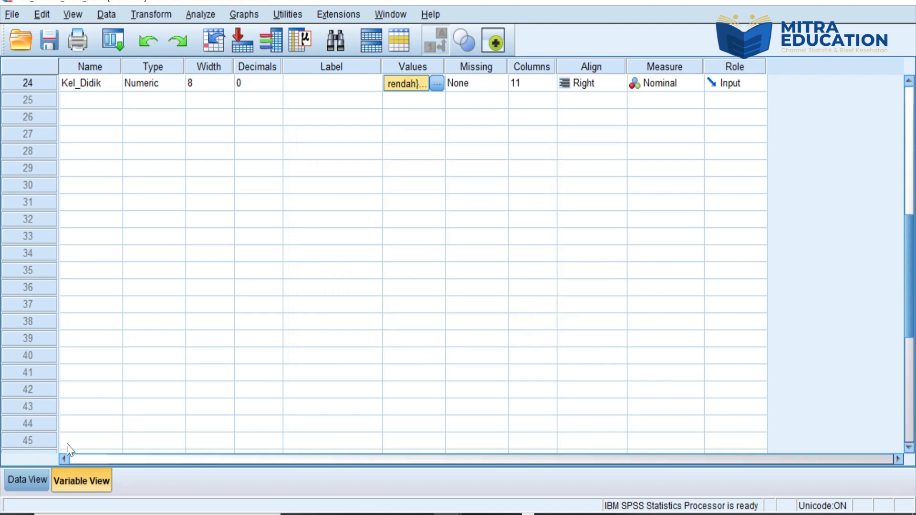
# Step: Set up Crosstabs with Kel_Didik replacing Tingkat Pendidikan as the row variable, against Hipertensi in the columns
pyautogui.click(33, 483)
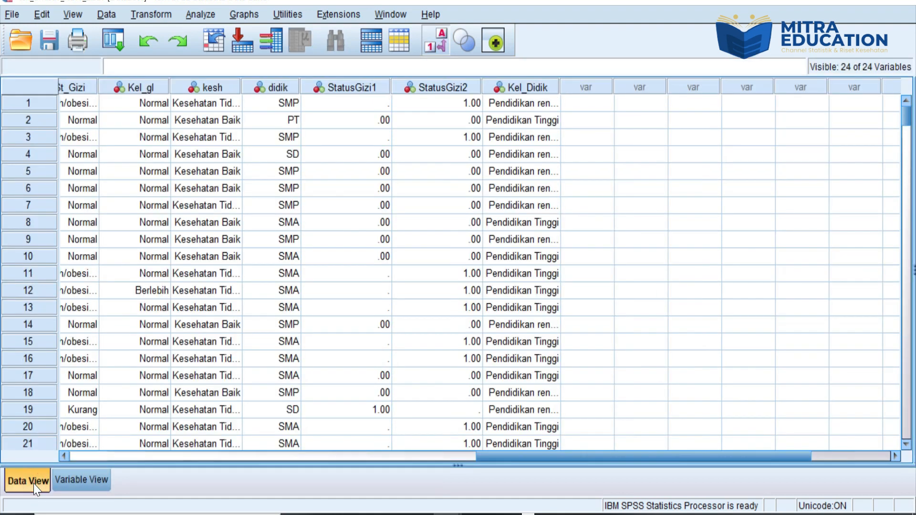
pyautogui.click(199, 16)
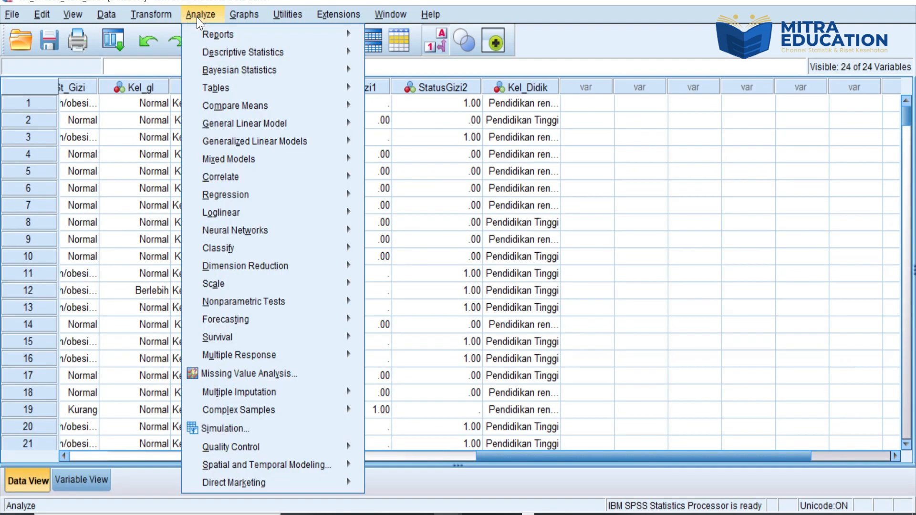
pyautogui.moveTo(216, 50)
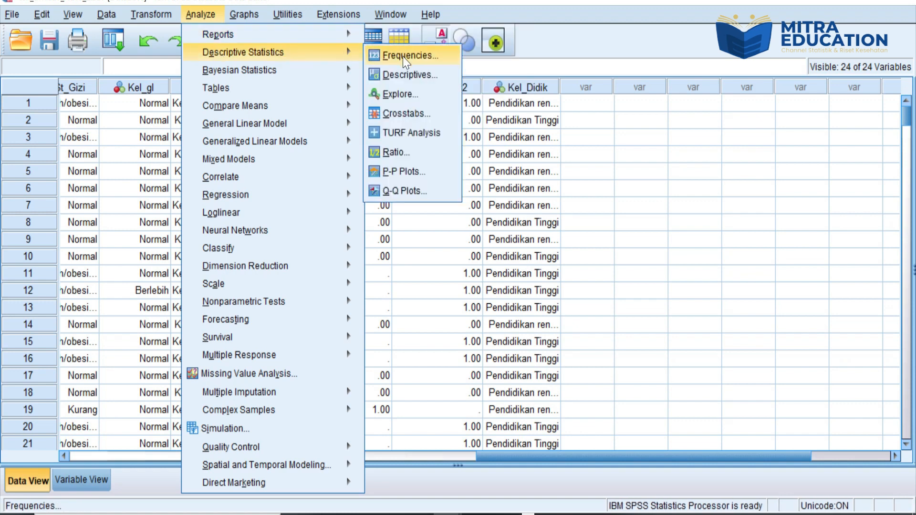
pyautogui.click(406, 113)
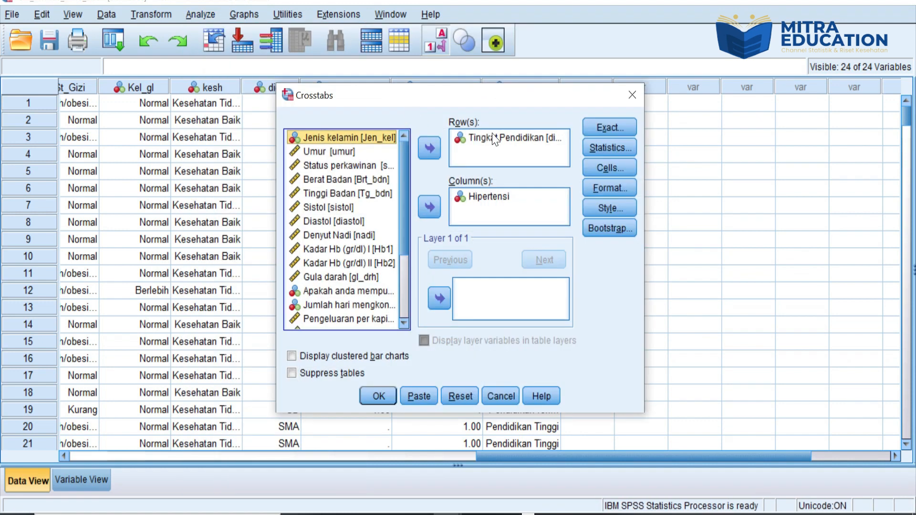
pyautogui.click(494, 139)
pyautogui.click(431, 154)
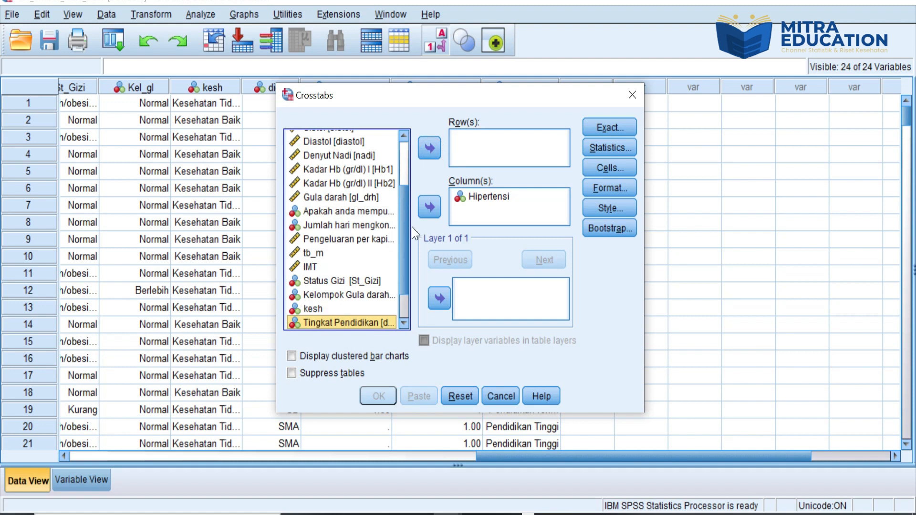
pyautogui.scroll(-1, 402, 241)
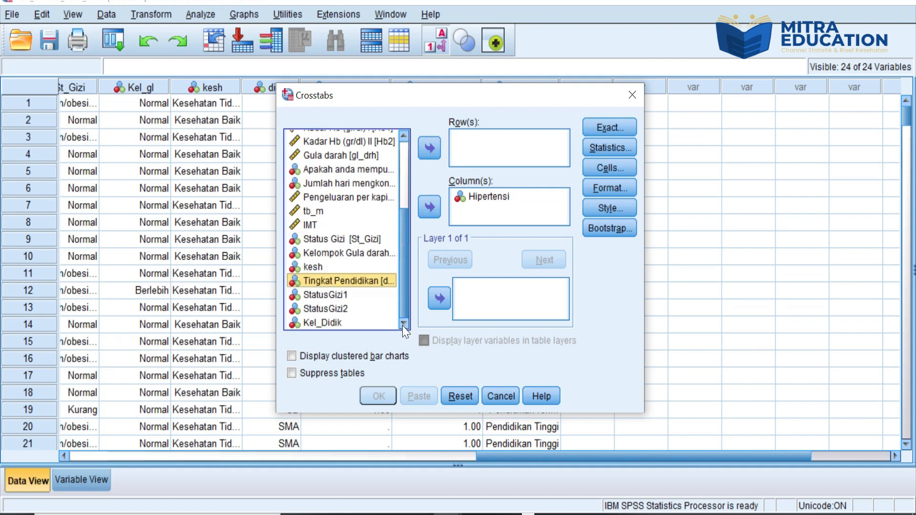
pyautogui.click(327, 323)
pyautogui.click(420, 151)
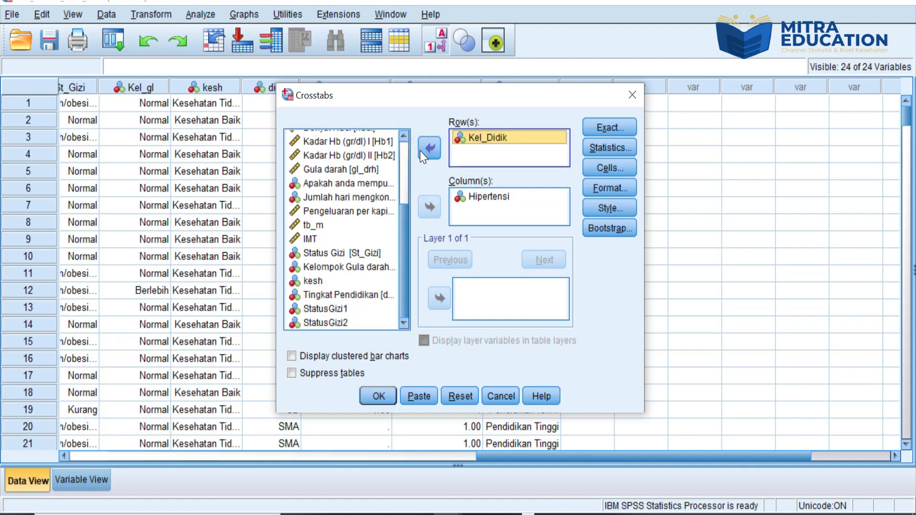
# Step: Keep the Chi-square and Risk statistics, turn off expected counts in the cell display, and run the crosstab
pyautogui.click(603, 149)
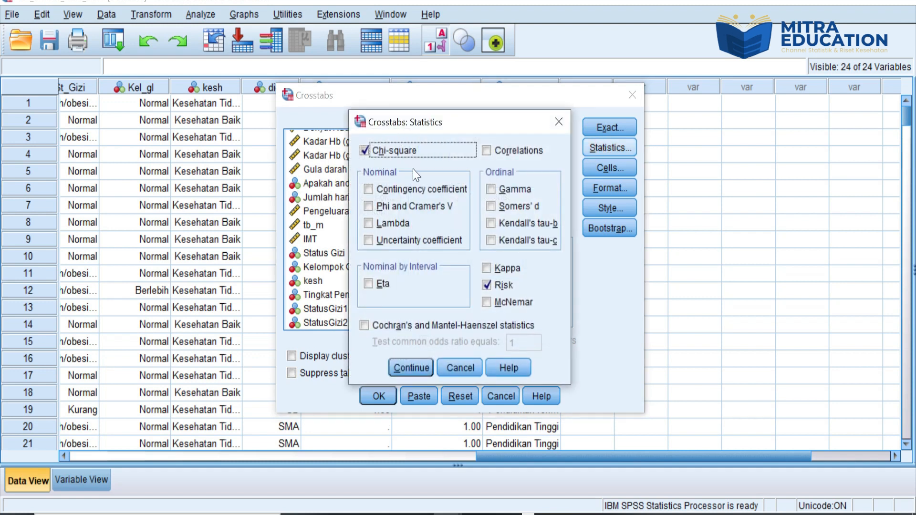
pyautogui.click(416, 362)
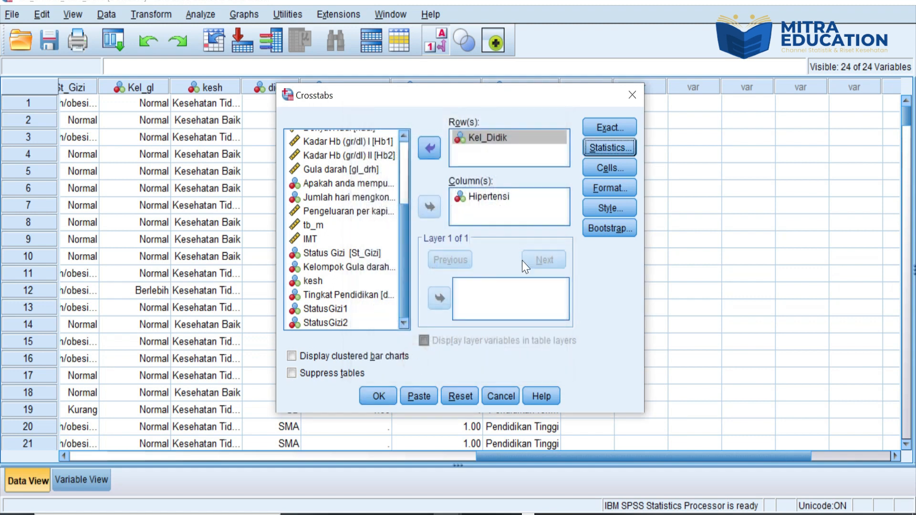
pyautogui.click(612, 173)
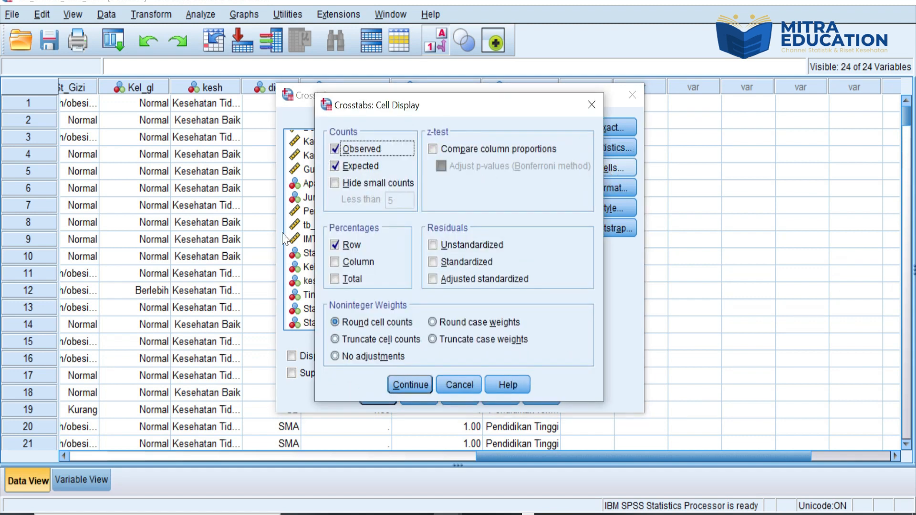
pyautogui.click(336, 165)
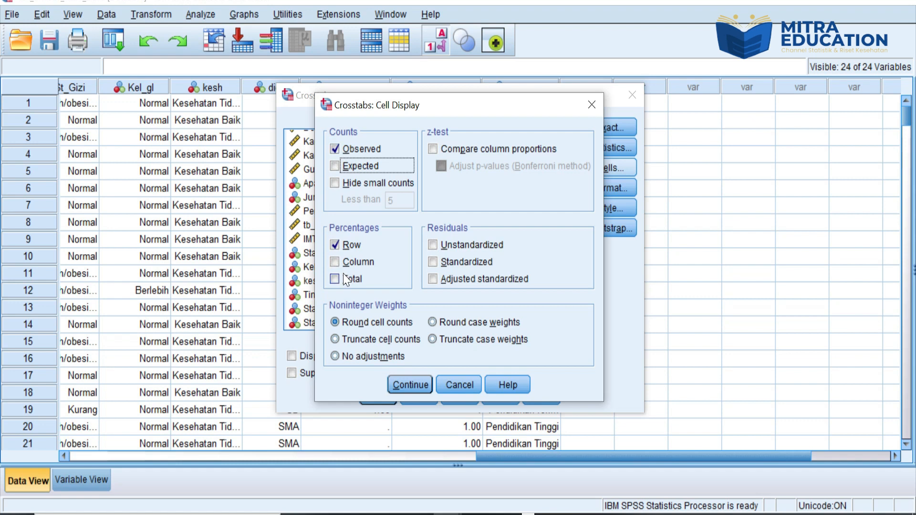
pyautogui.click(426, 386)
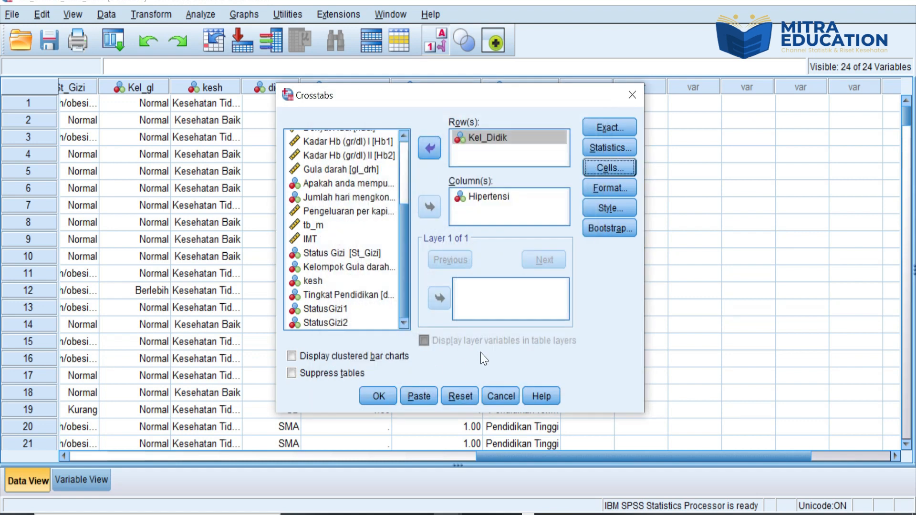
pyautogui.click(385, 399)
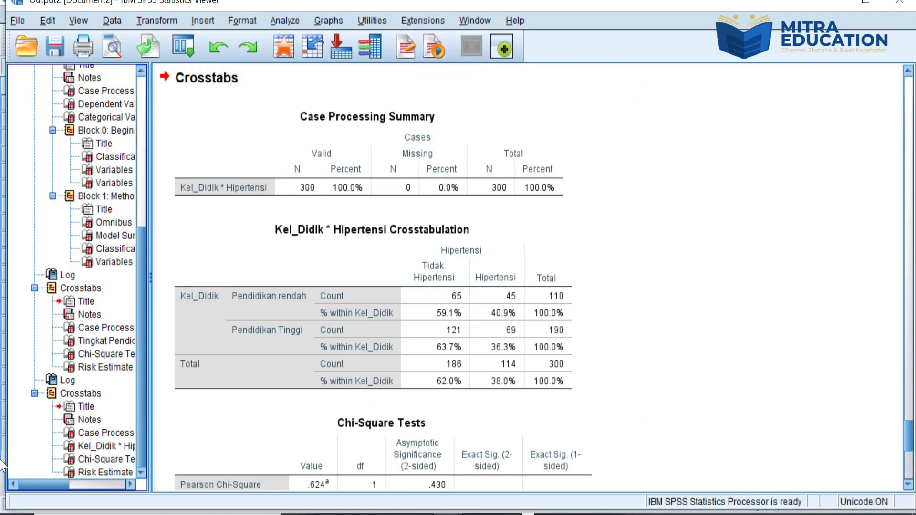
# Step: Examine the chi-square tests and risk estimate in the Kel_Didik by Hipertensi crosstab output
pyautogui.moveTo(911, 441); pyautogui.dragTo(911, 456)
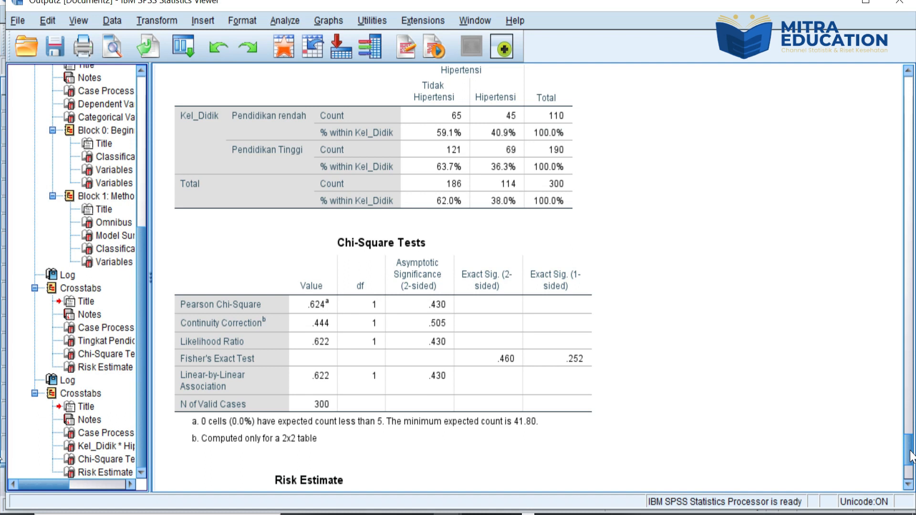
pyautogui.click(493, 363)
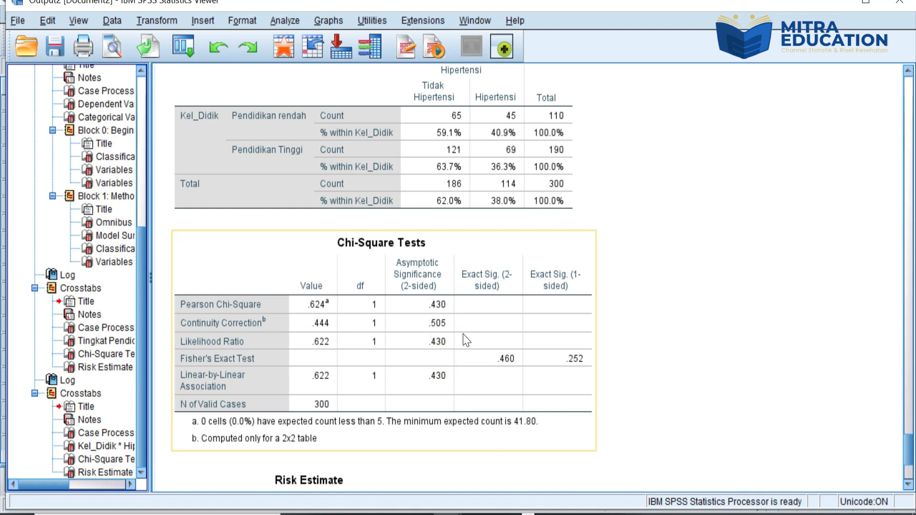
pyautogui.moveTo(908, 444); pyautogui.dragTo(912, 461)
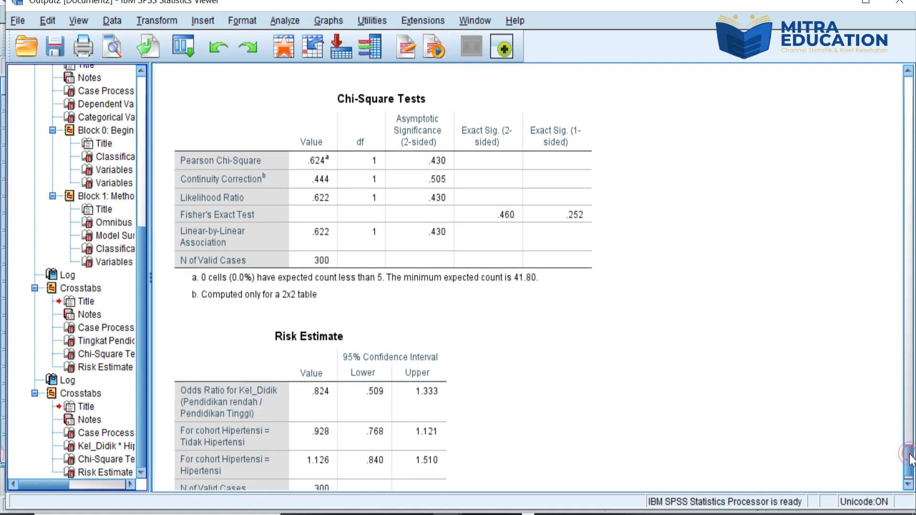
pyautogui.scroll(-1, 899, 447)
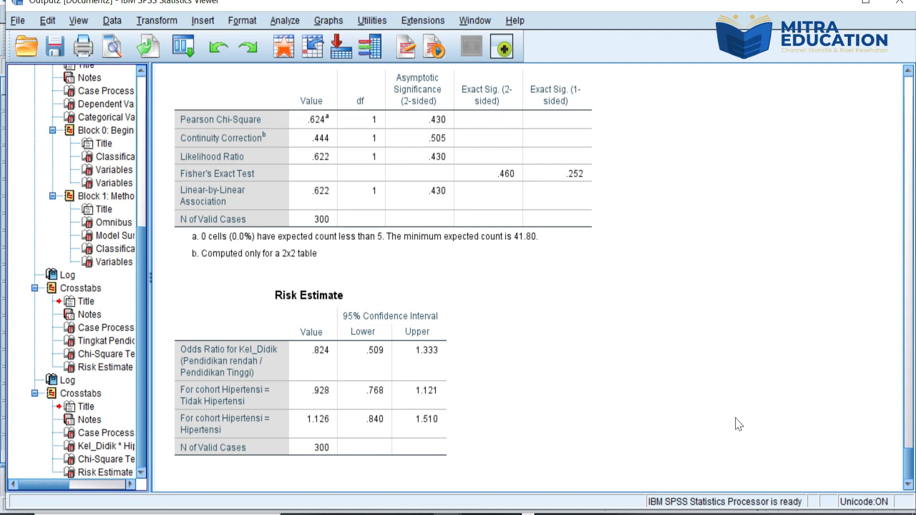